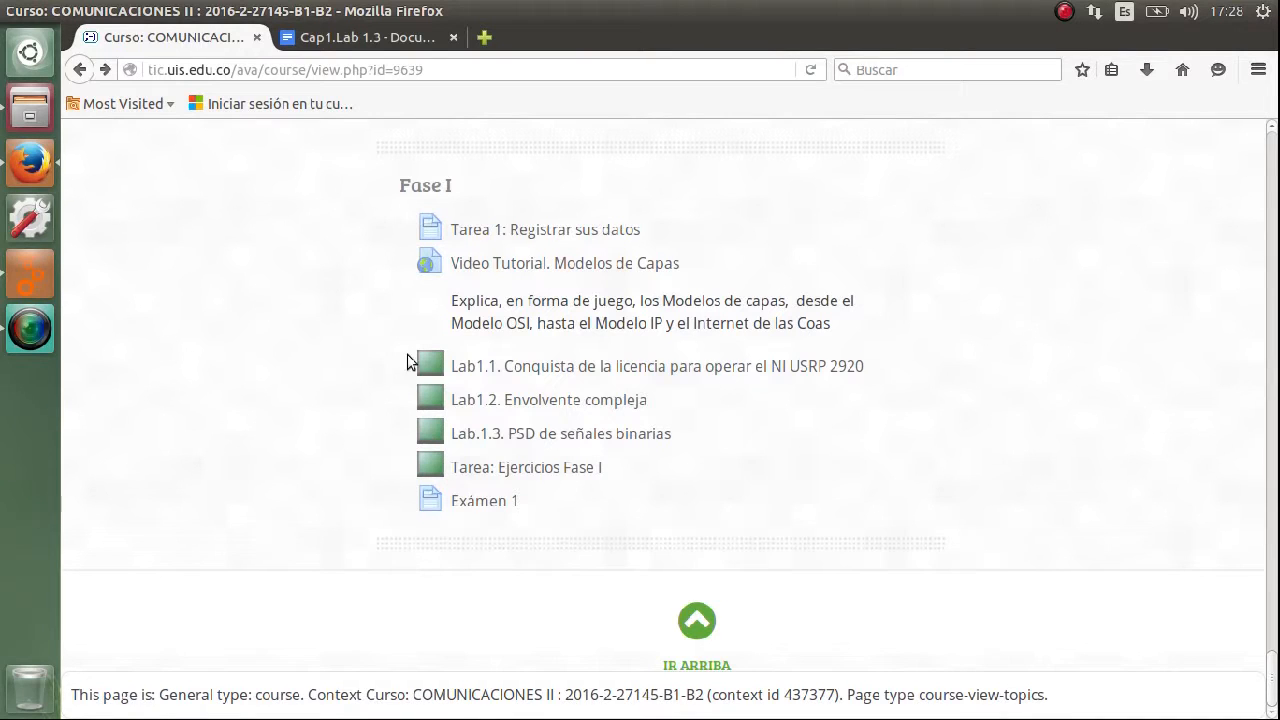
View the Lab 1.3 guide, then look over the PSD_e3t_binaria, PSD_e3t_ruido and PSD_e3t_sound flowgraph files in the Archivos folder.
left_click(357, 34)
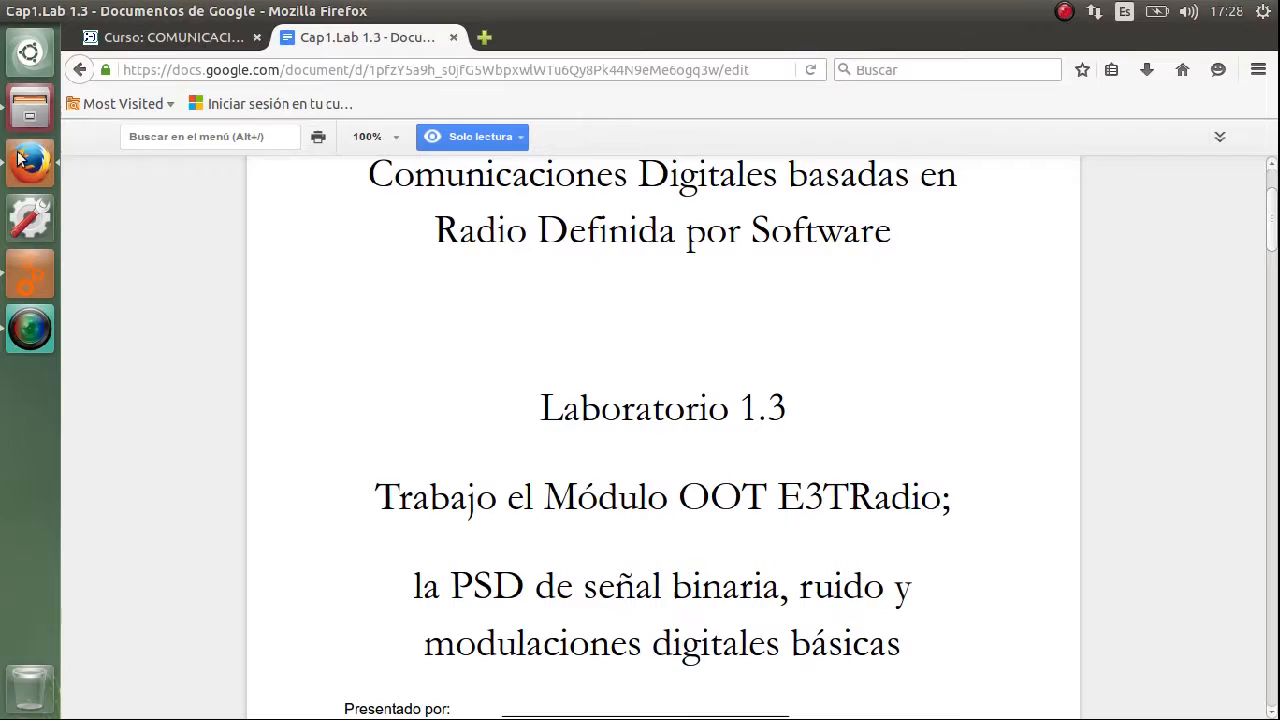
left_click(25, 111)
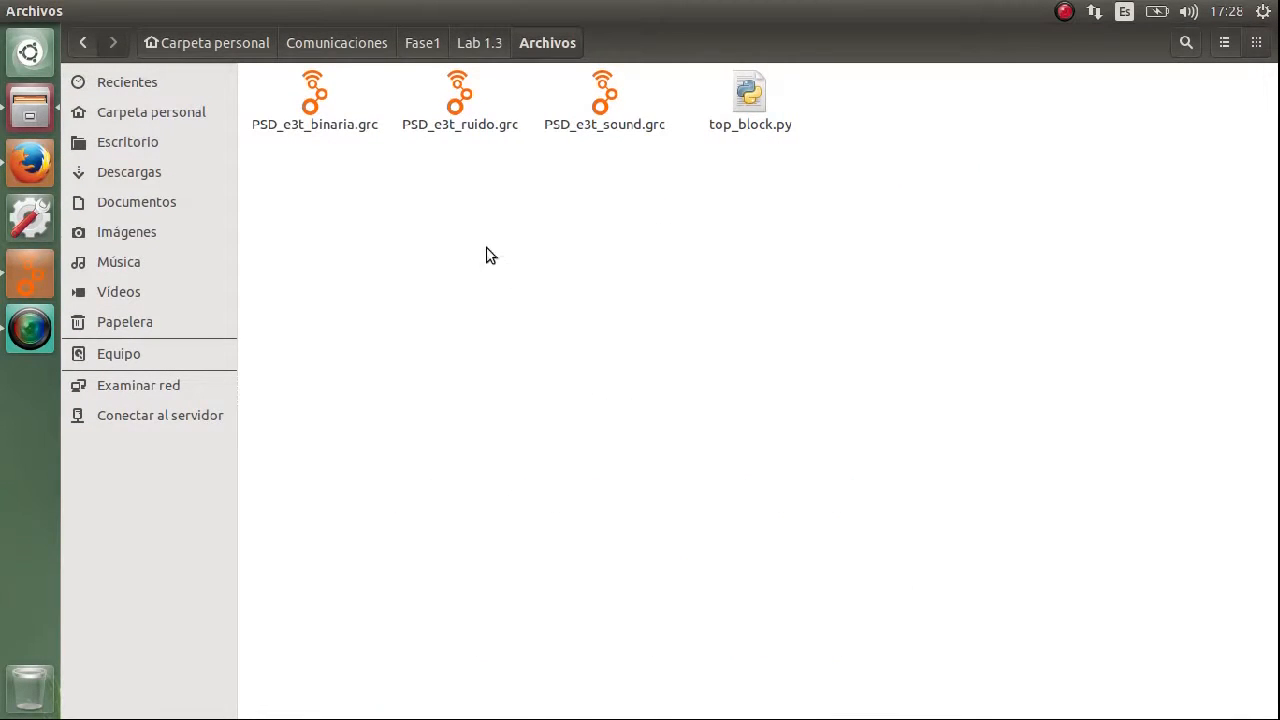
left_click(329, 114)
left_click(452, 114)
left_click(604, 118)
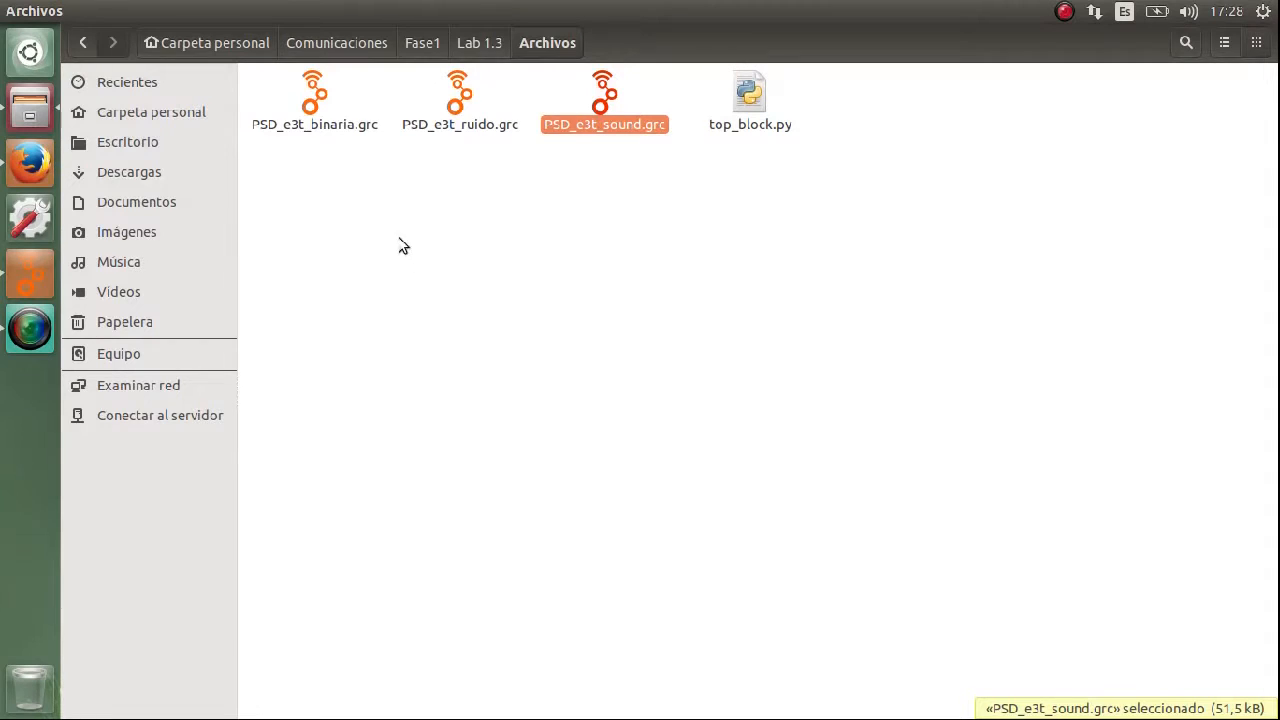
left_click(318, 105)
left_click(452, 108)
left_click(606, 118)
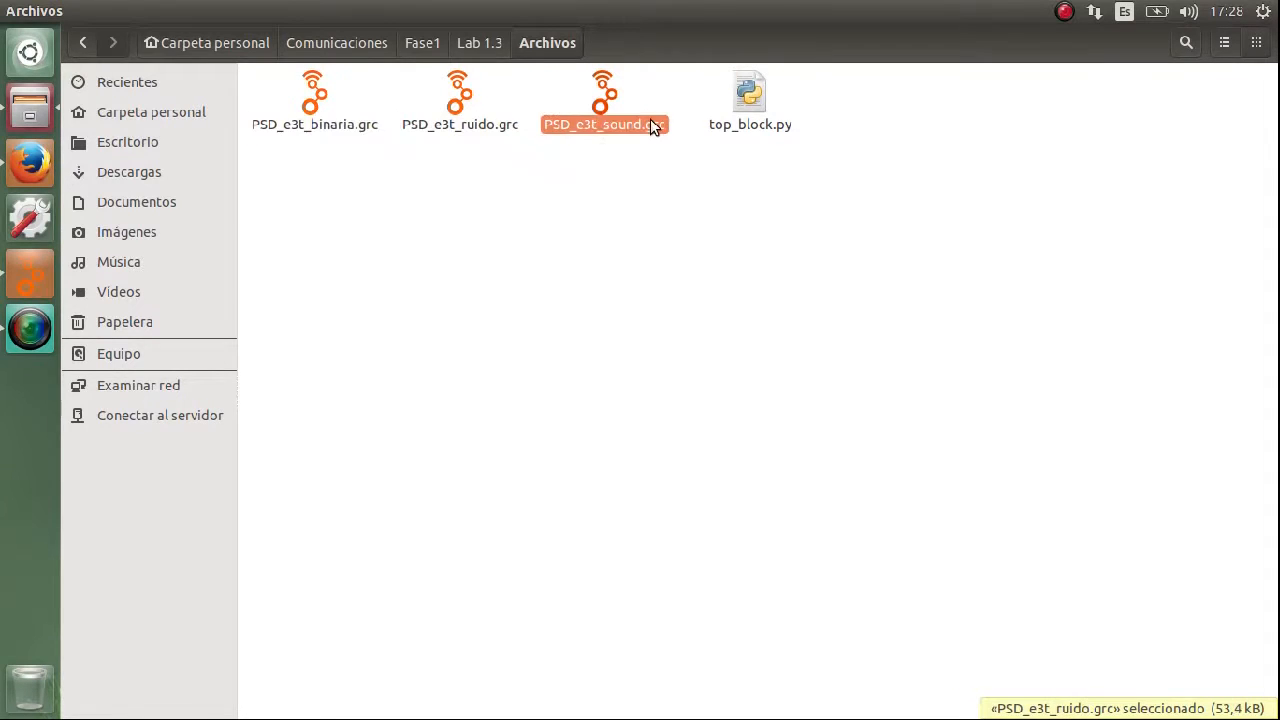
left_click(610, 296)
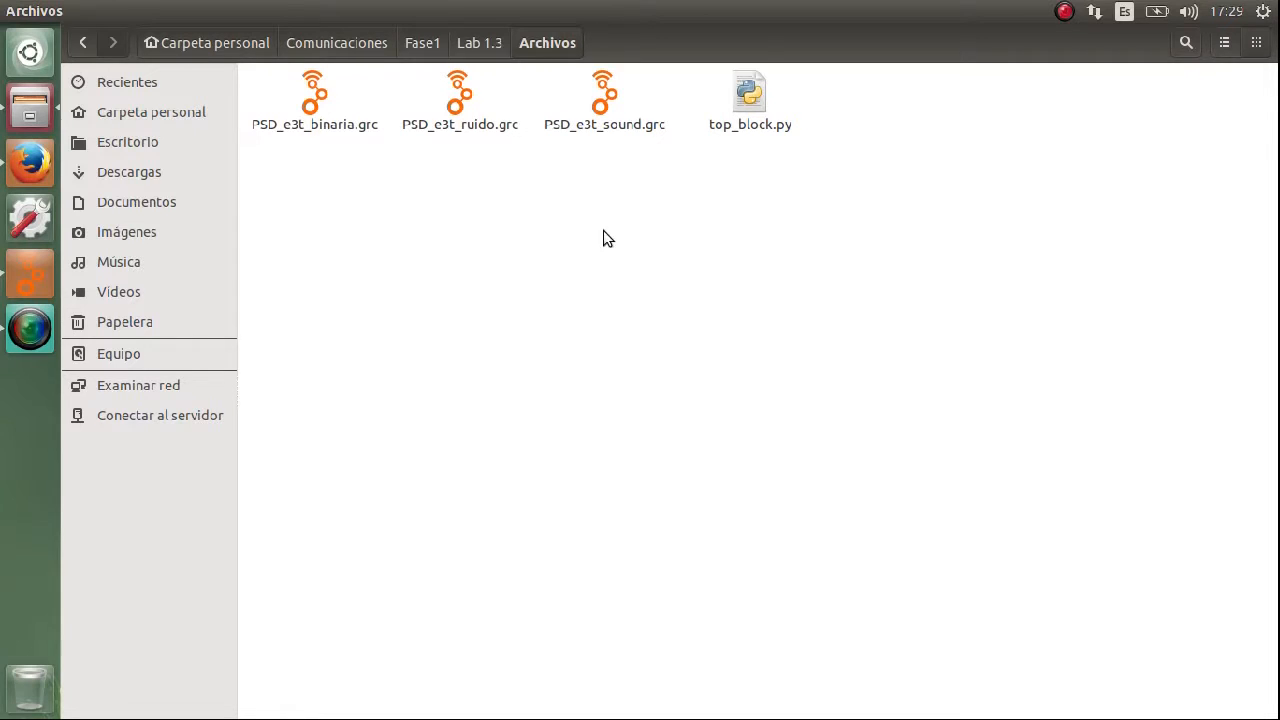
left_click(606, 116)
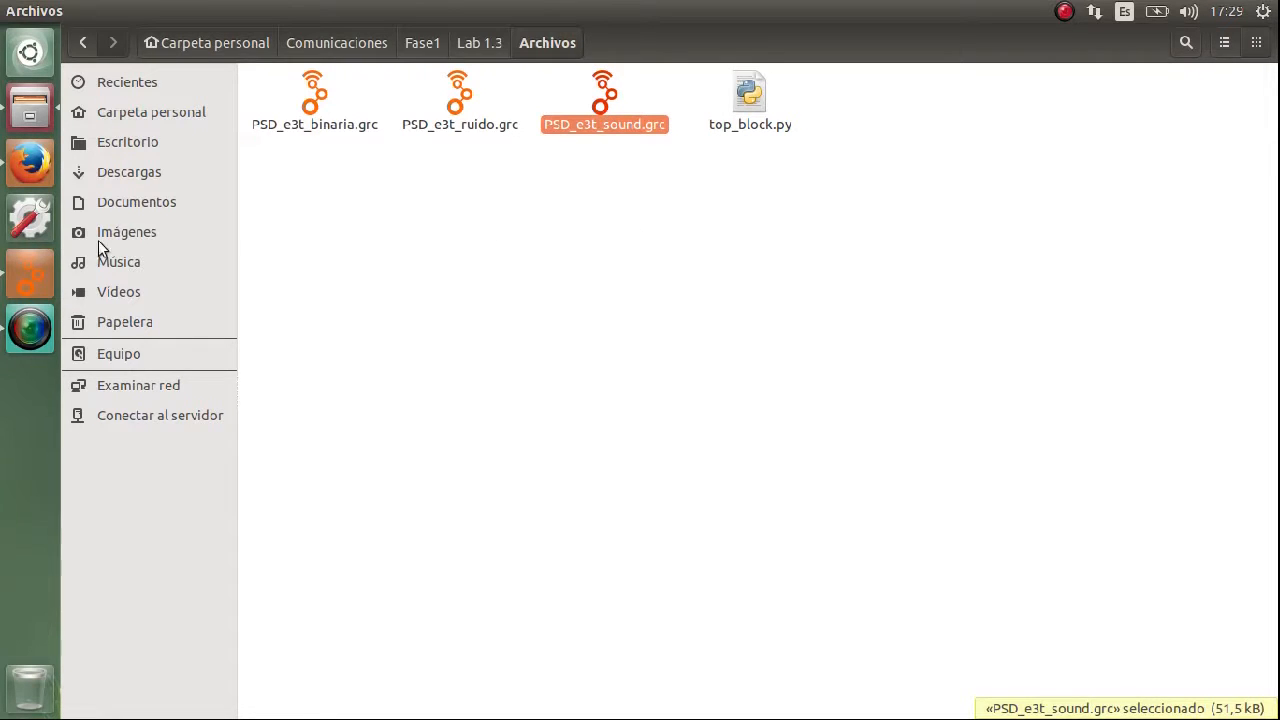
Switch to GNU Radio Companion, run the PSD_e3t_sound flowgraph, and view its dB spectrum, PSD (Watts/Hz) and PSD en dB plots.
left_click(21, 270)
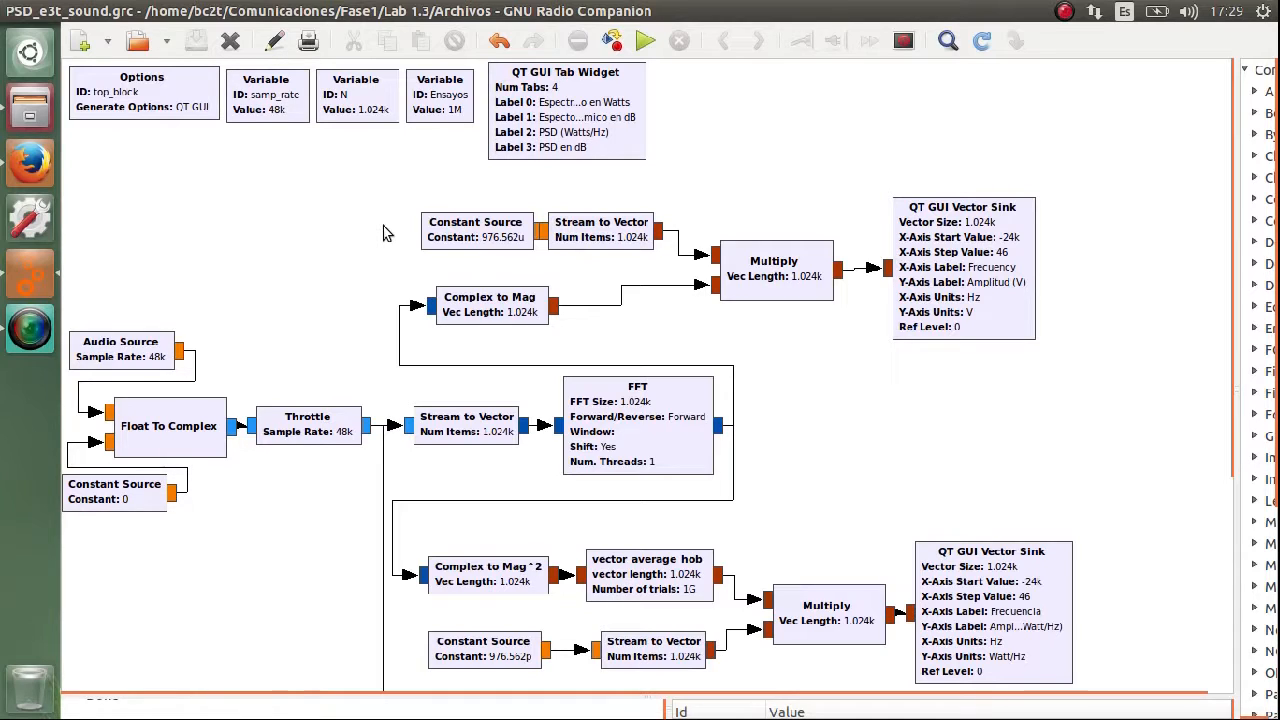
left_click(643, 42)
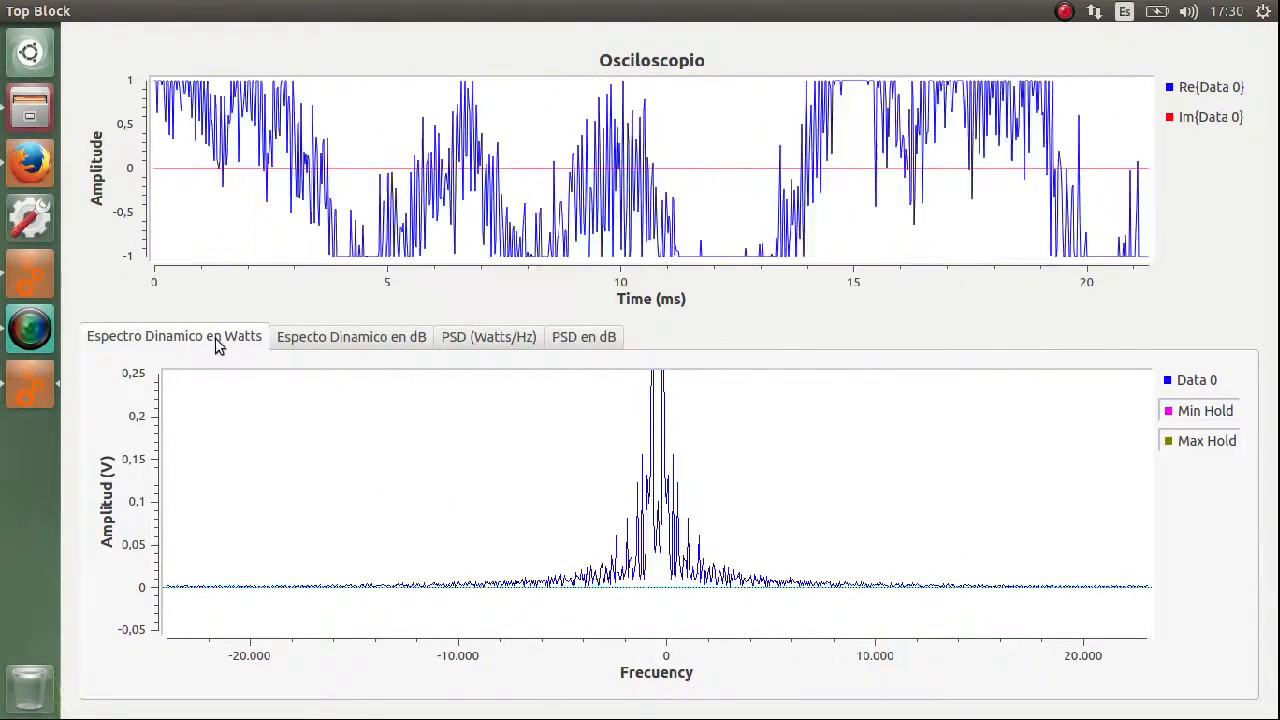
left_click(346, 347)
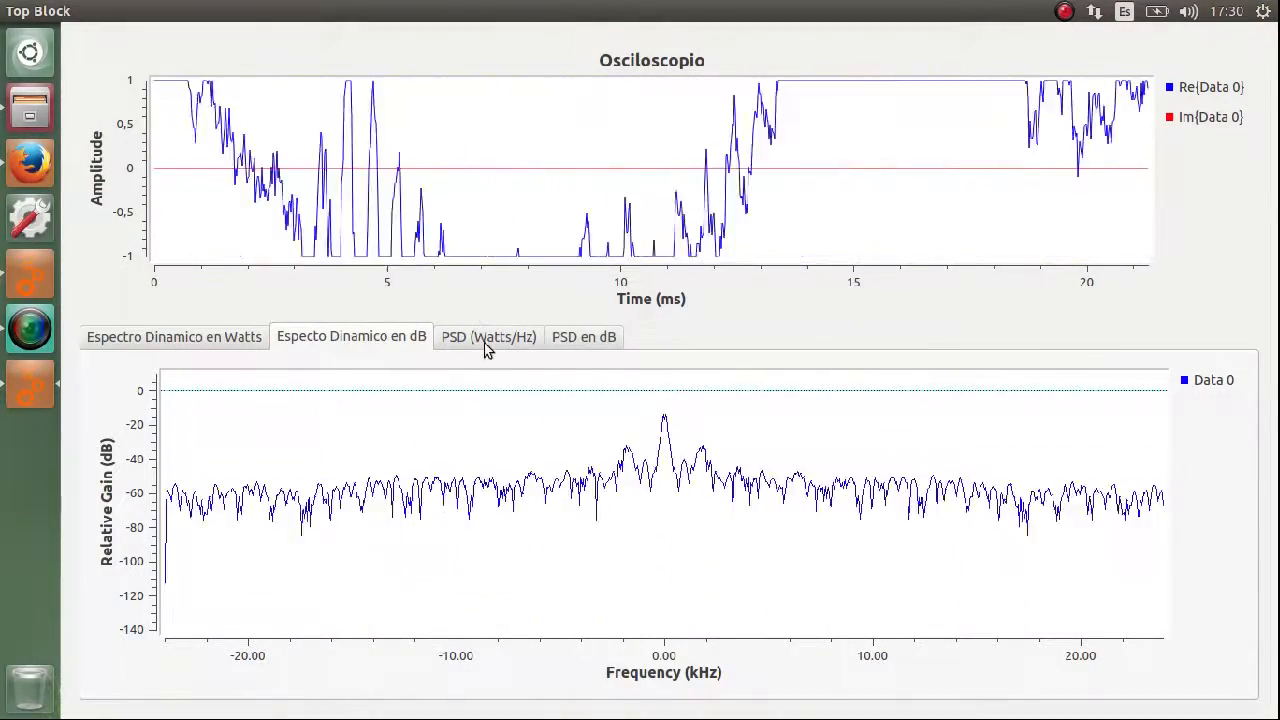
left_click(484, 345)
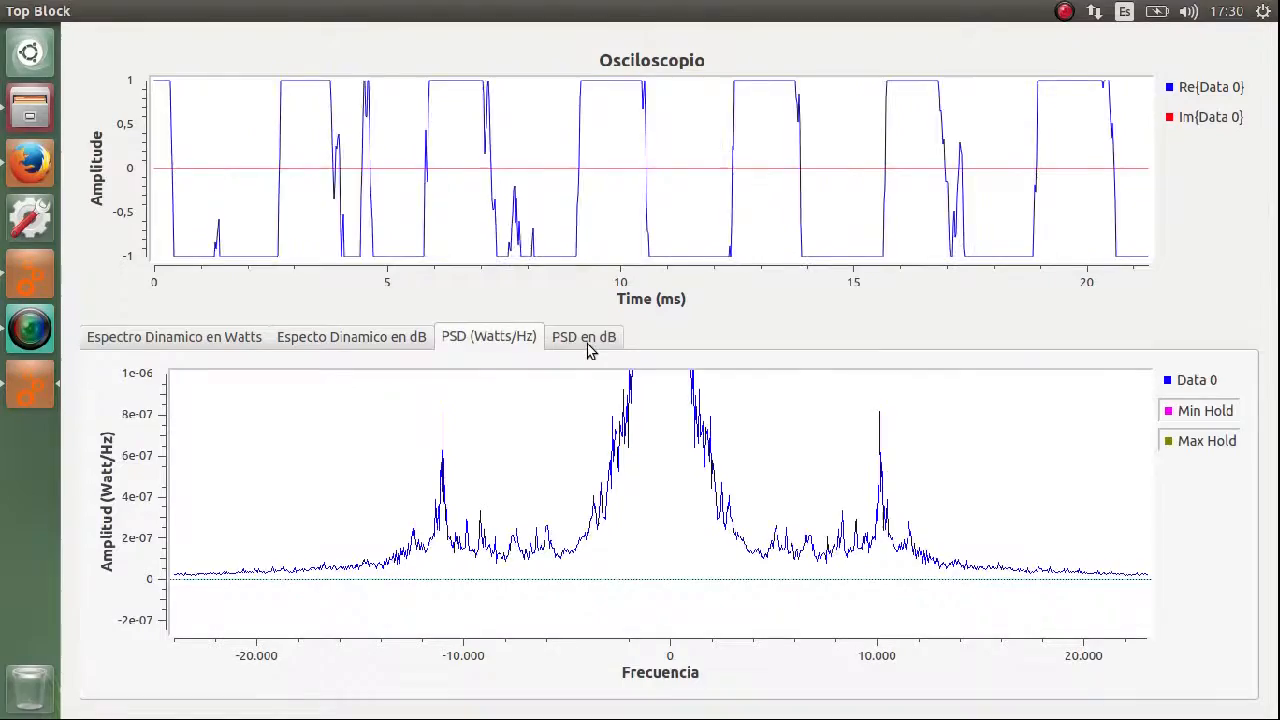
left_click(587, 342)
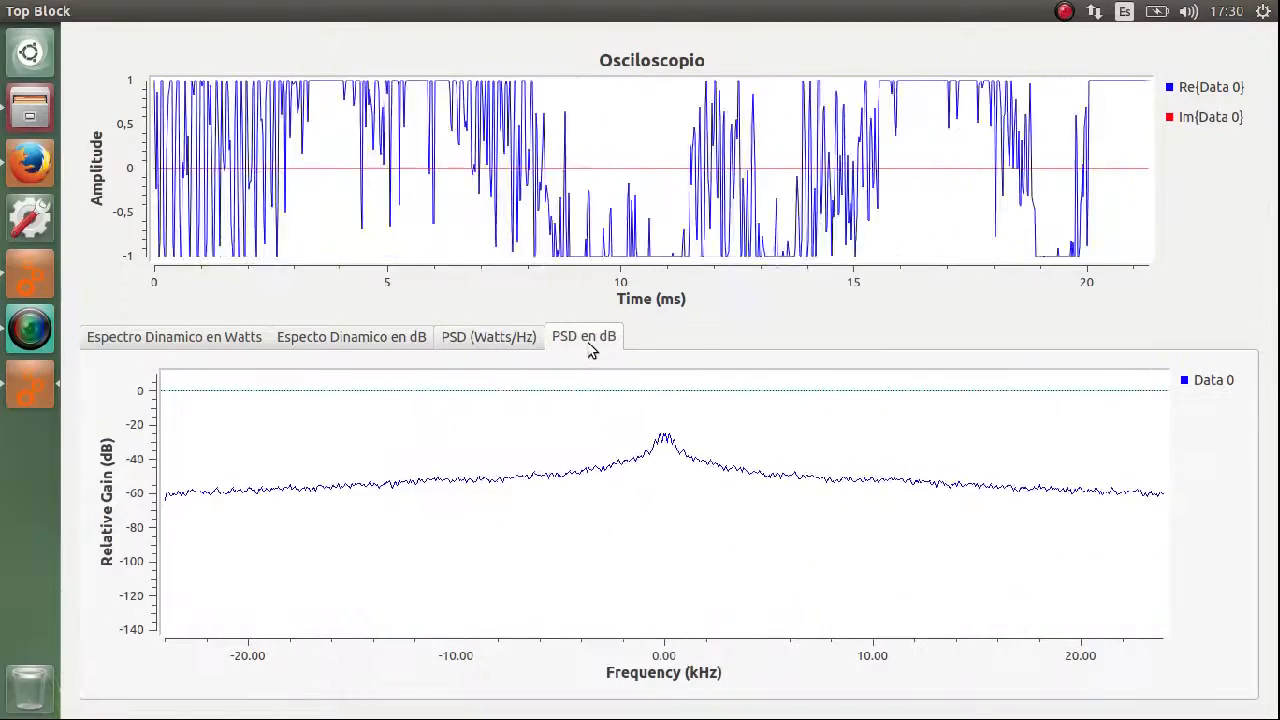
Compare the live audio signal twice across the watts spectrum, dB spectrum, PSD (Watts/Hz) and PSD en dB plots.
left_click(220, 336)
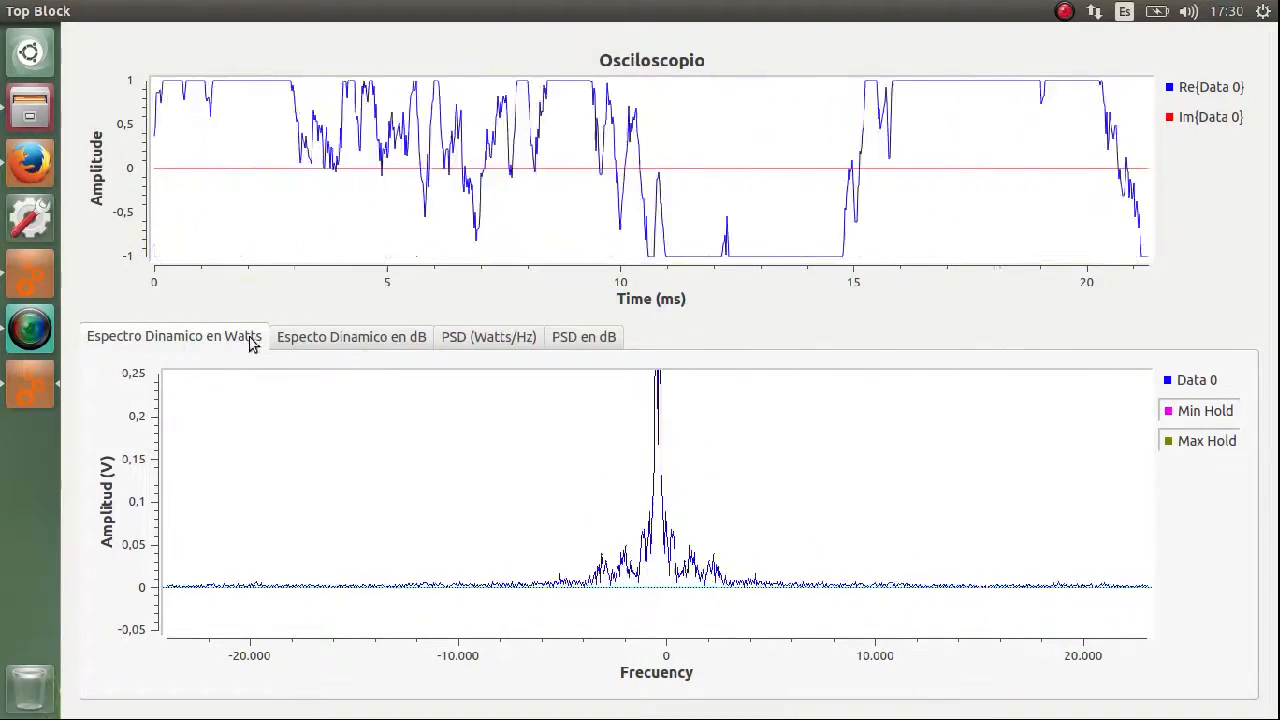
left_click(320, 343)
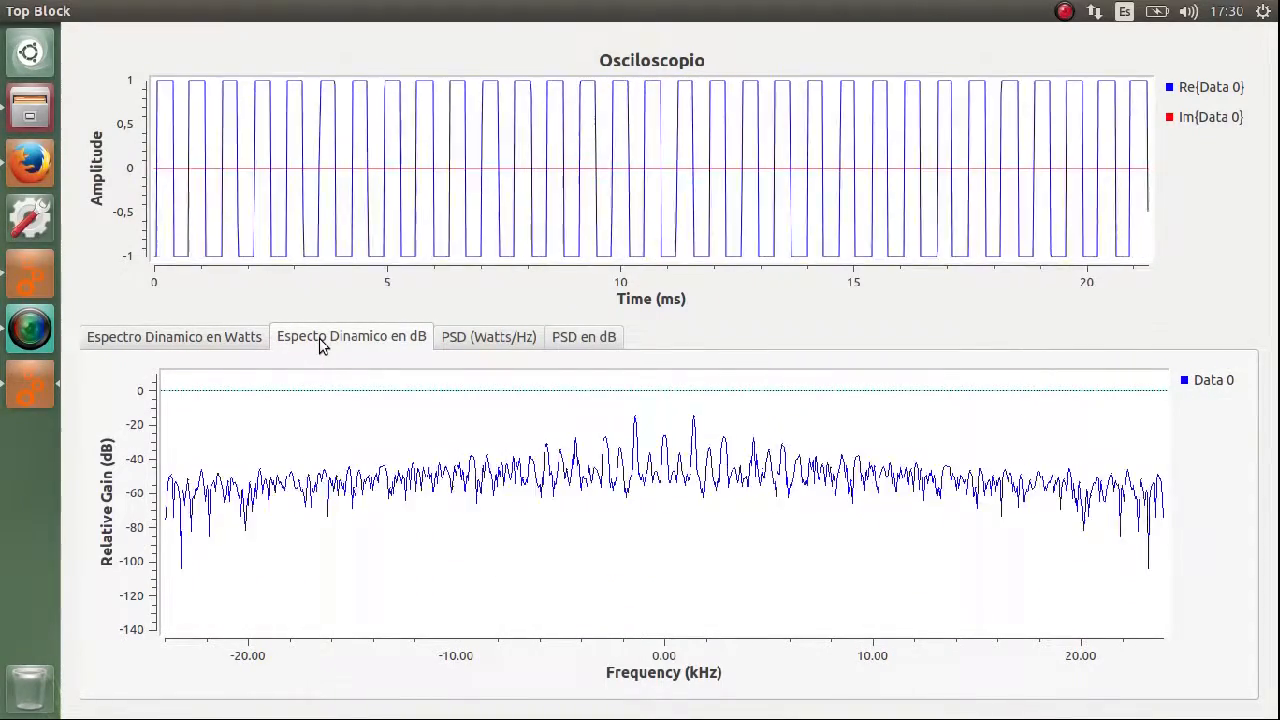
left_click(490, 345)
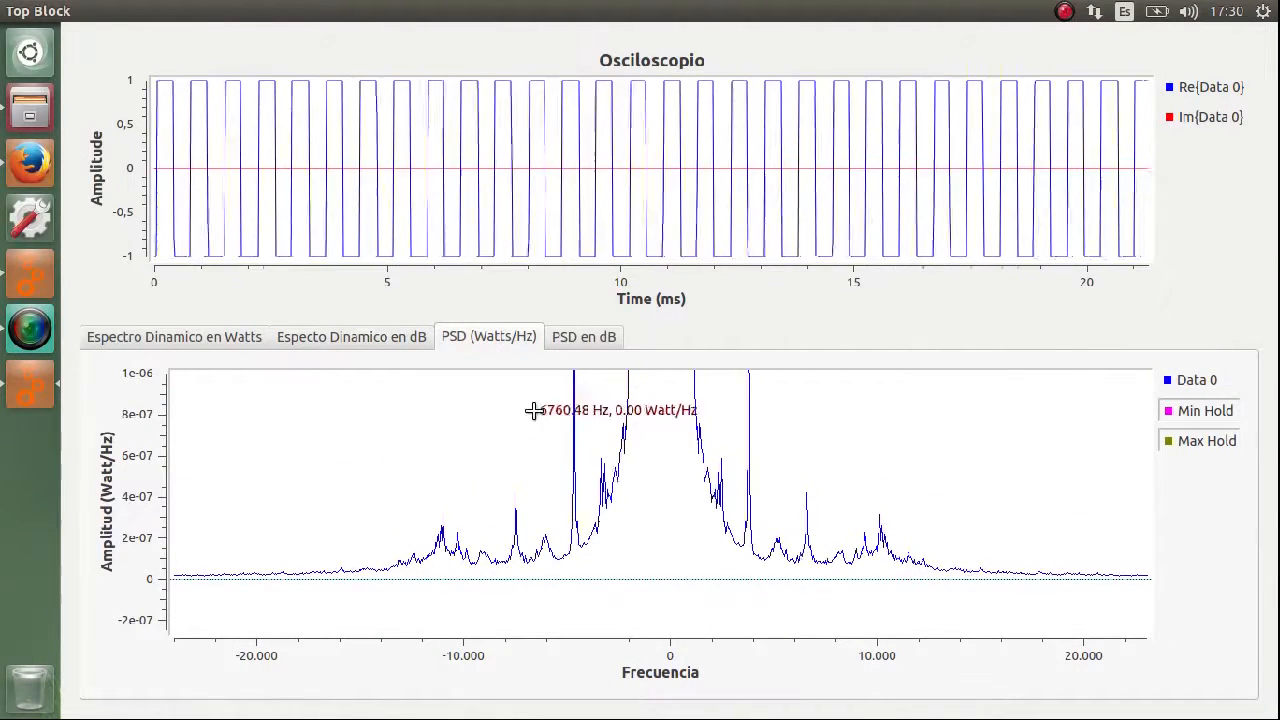
left_click(583, 343)
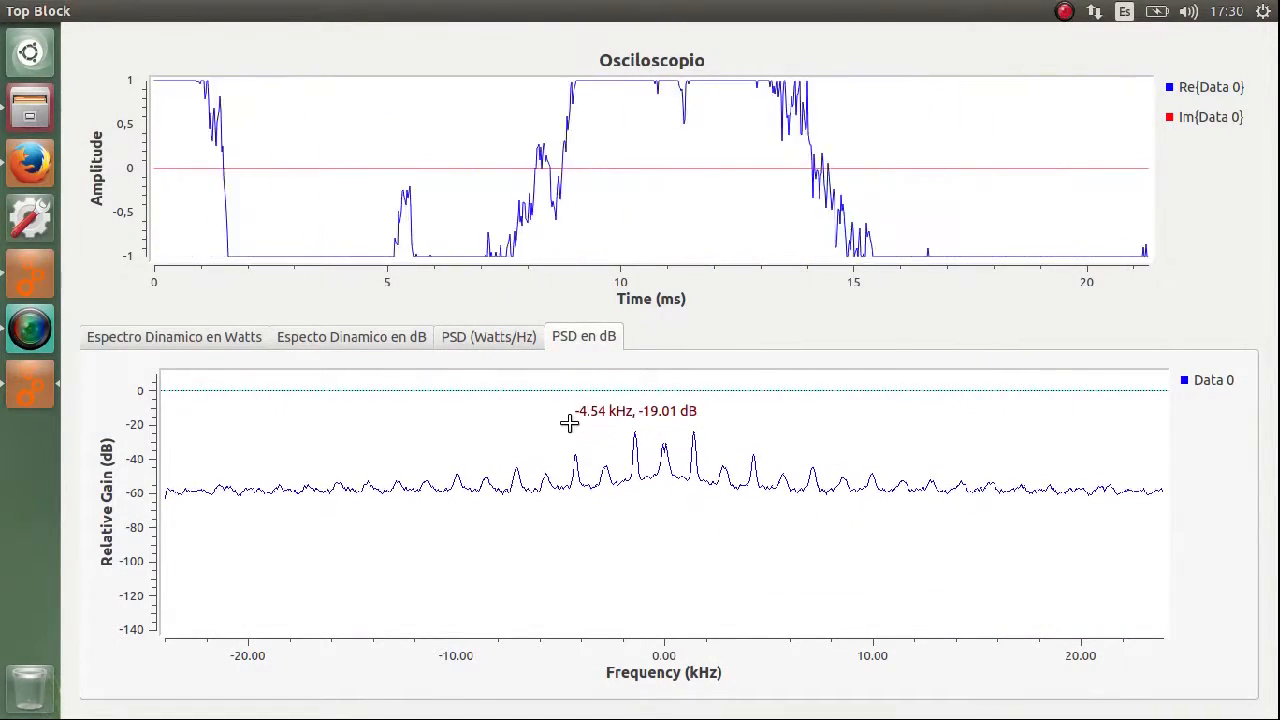
left_click(218, 345)
left_click(416, 338)
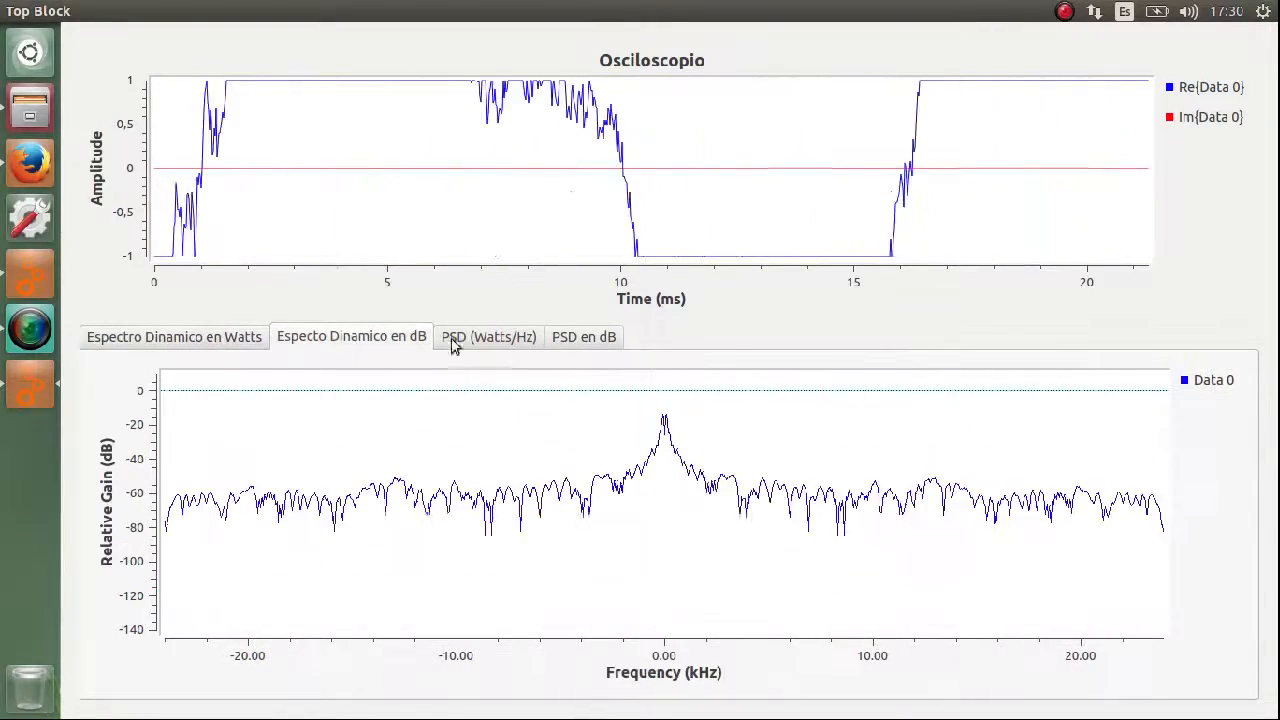
left_click(520, 337)
left_click(598, 337)
Examine how changing sounds alter the dynamic spectra and both PSD plots over three more rounds, ending on Espectro Dinamico en Watts.
left_click(223, 337)
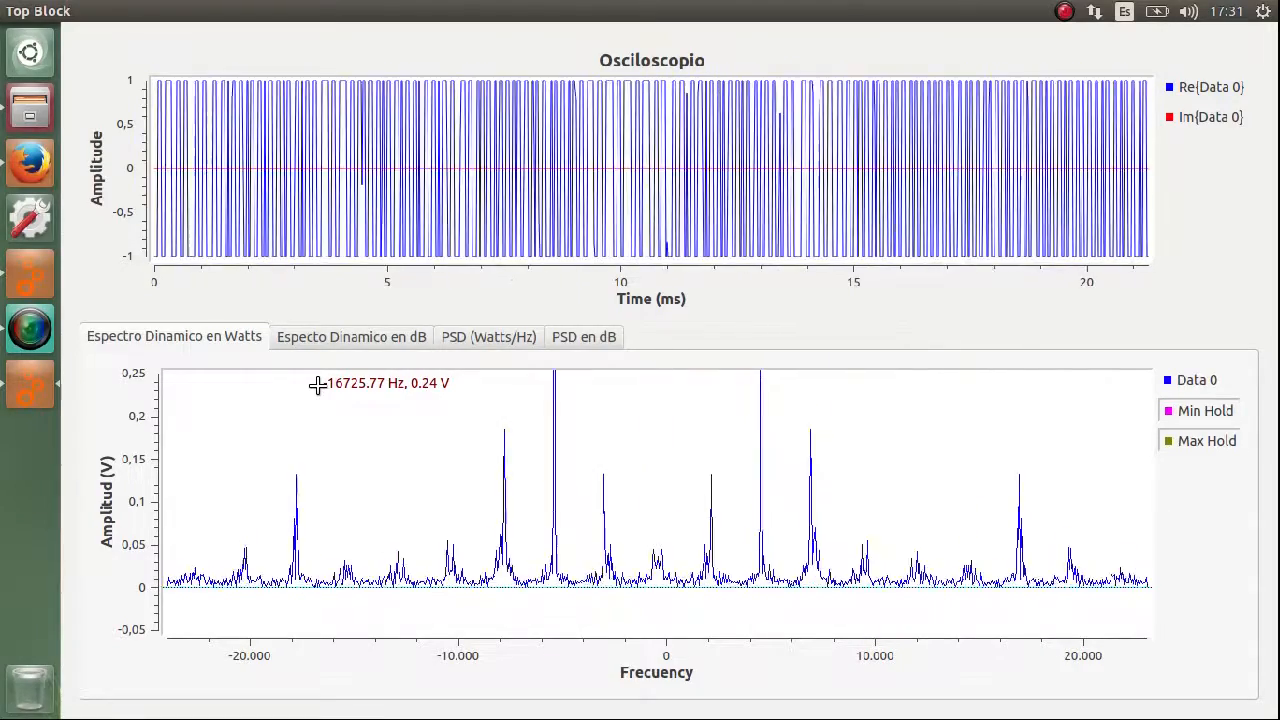
left_click(312, 345)
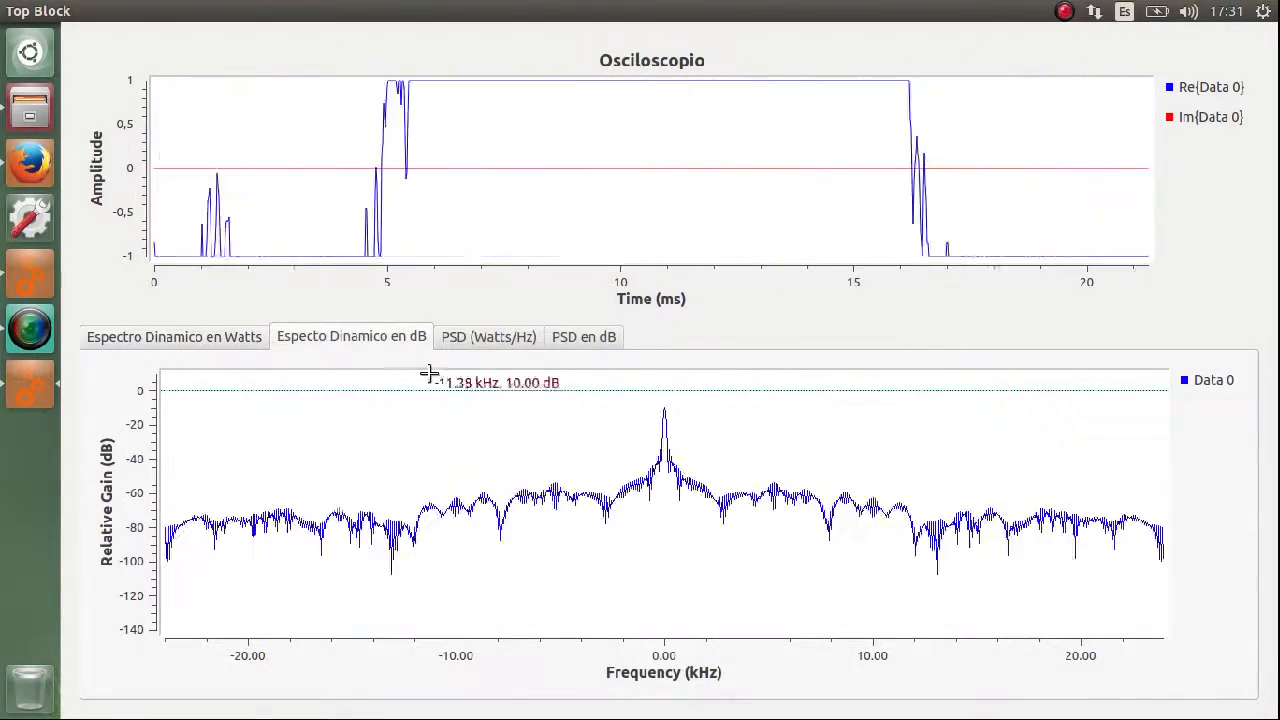
left_click(490, 341)
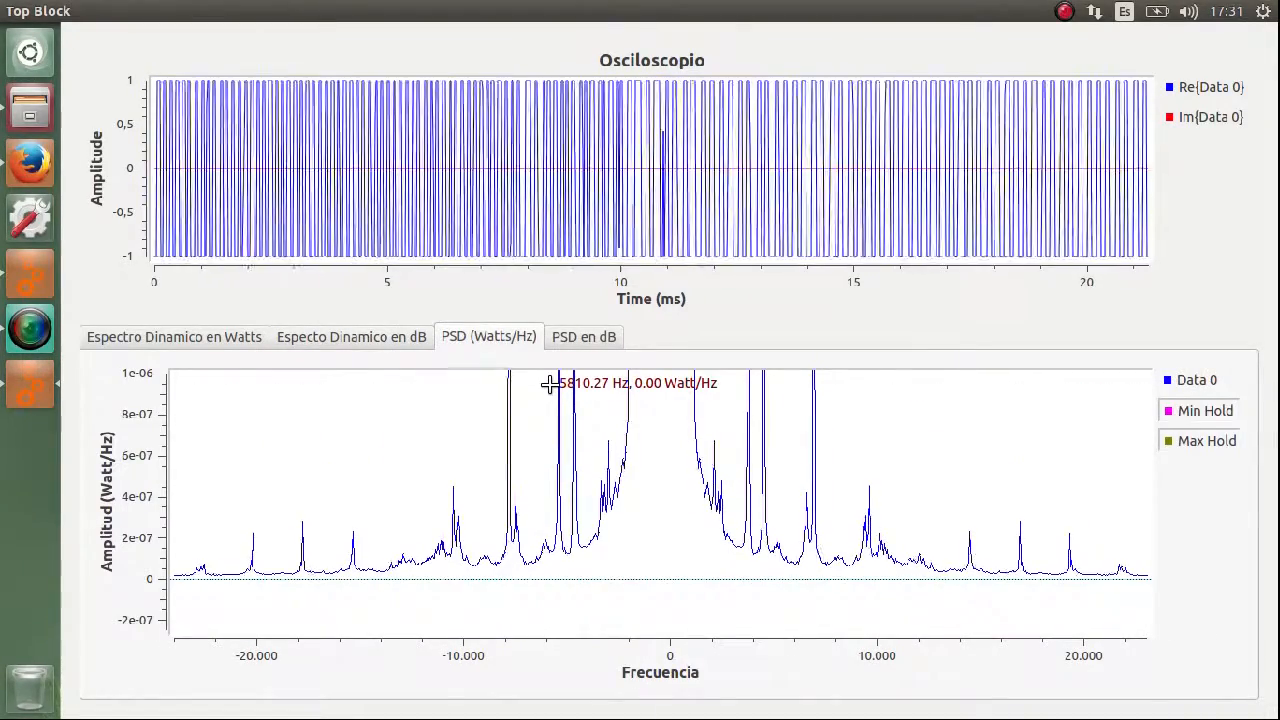
left_click(590, 340)
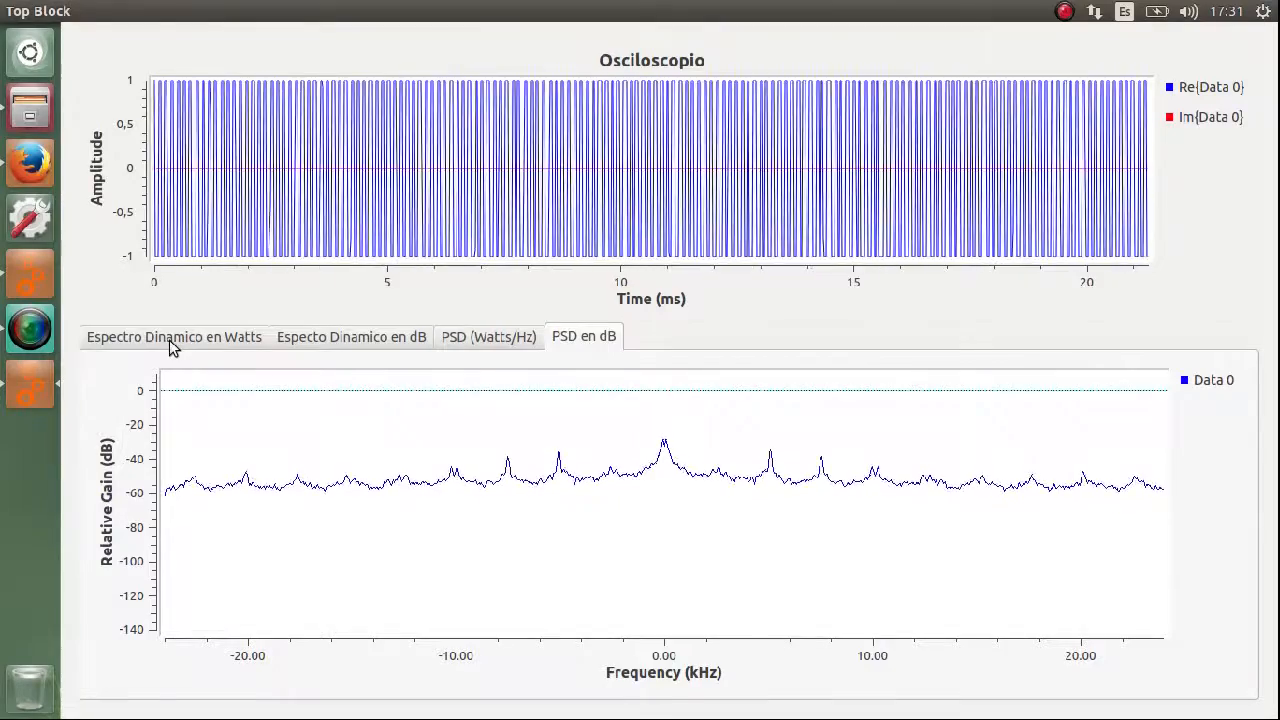
left_click(169, 339)
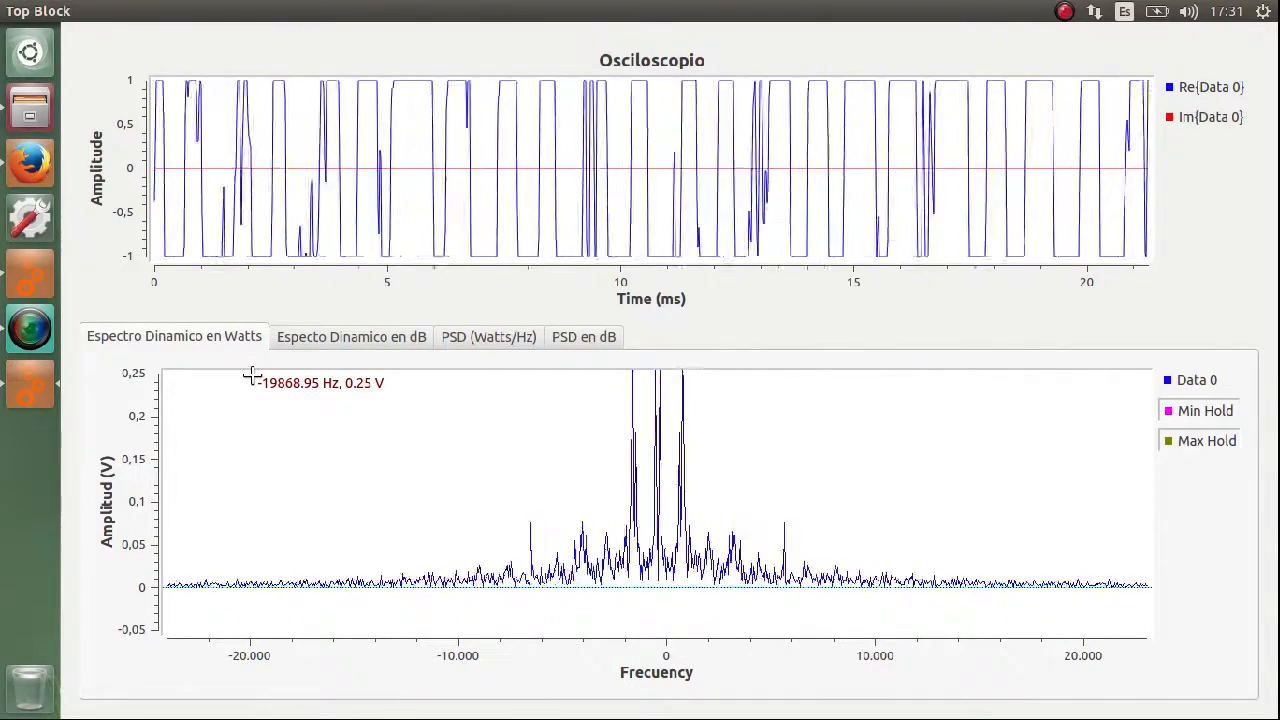
left_click(361, 342)
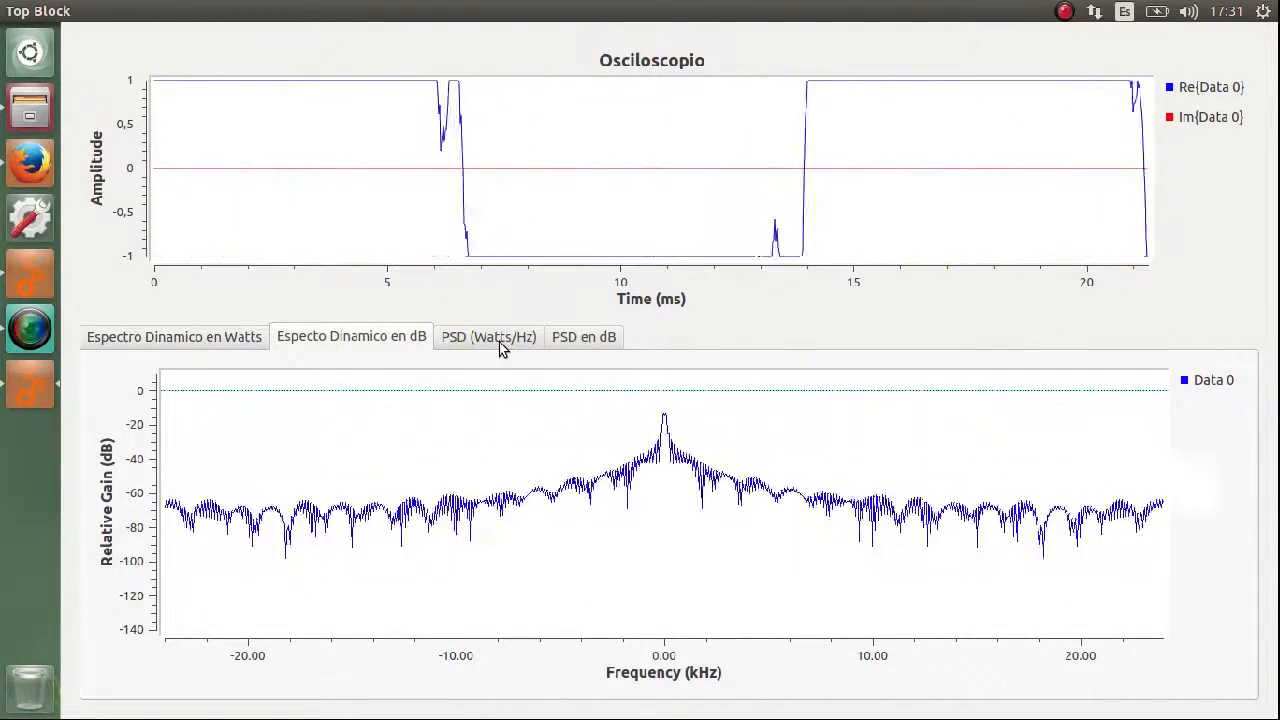
left_click(499, 342)
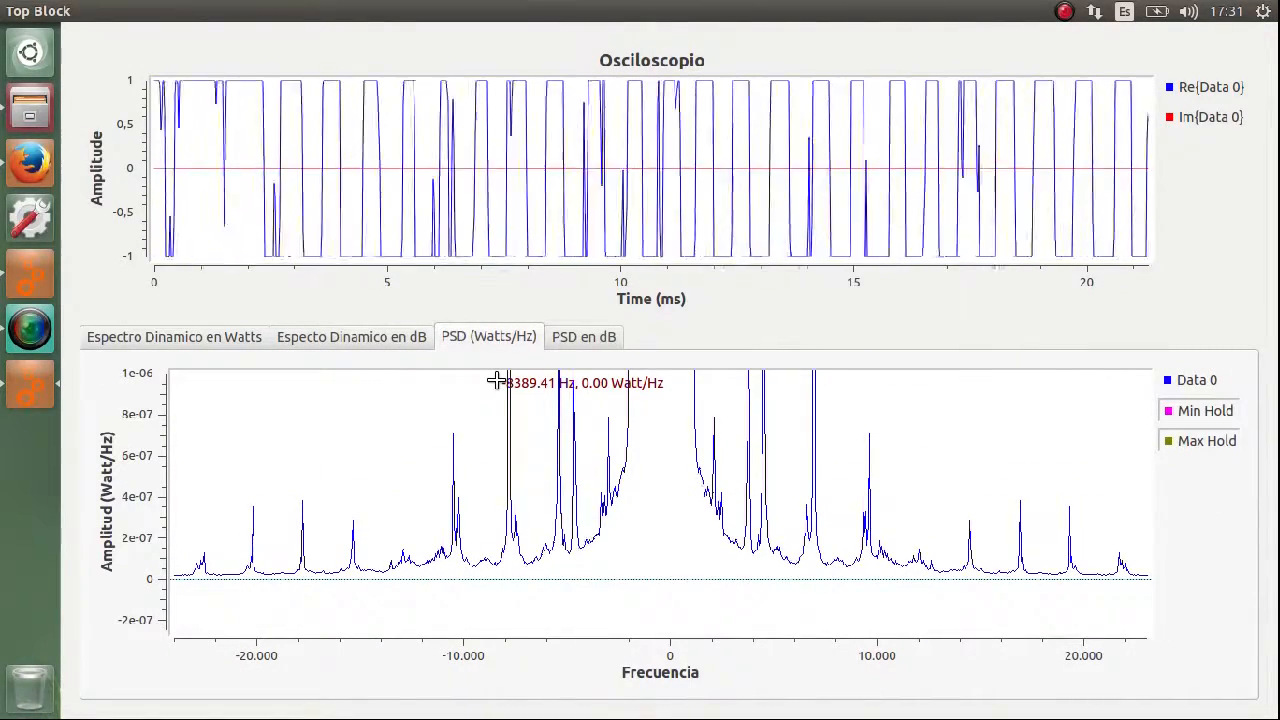
left_click(574, 340)
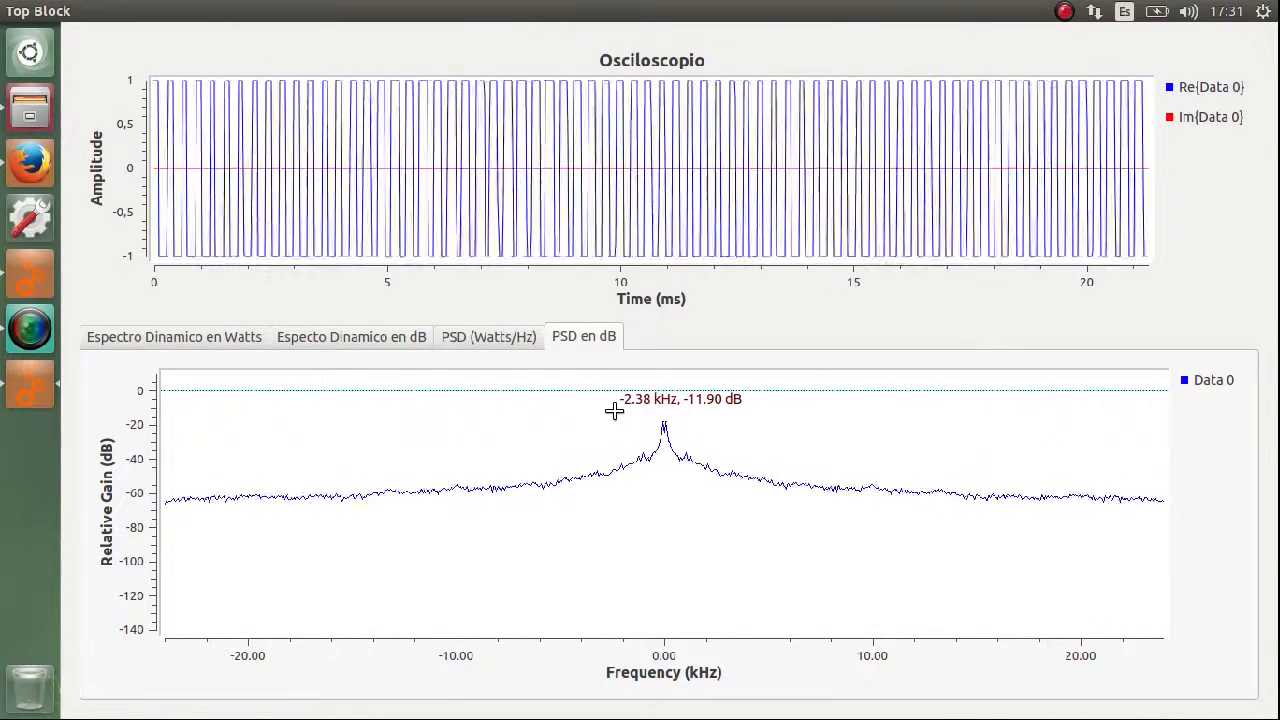
left_click(154, 337)
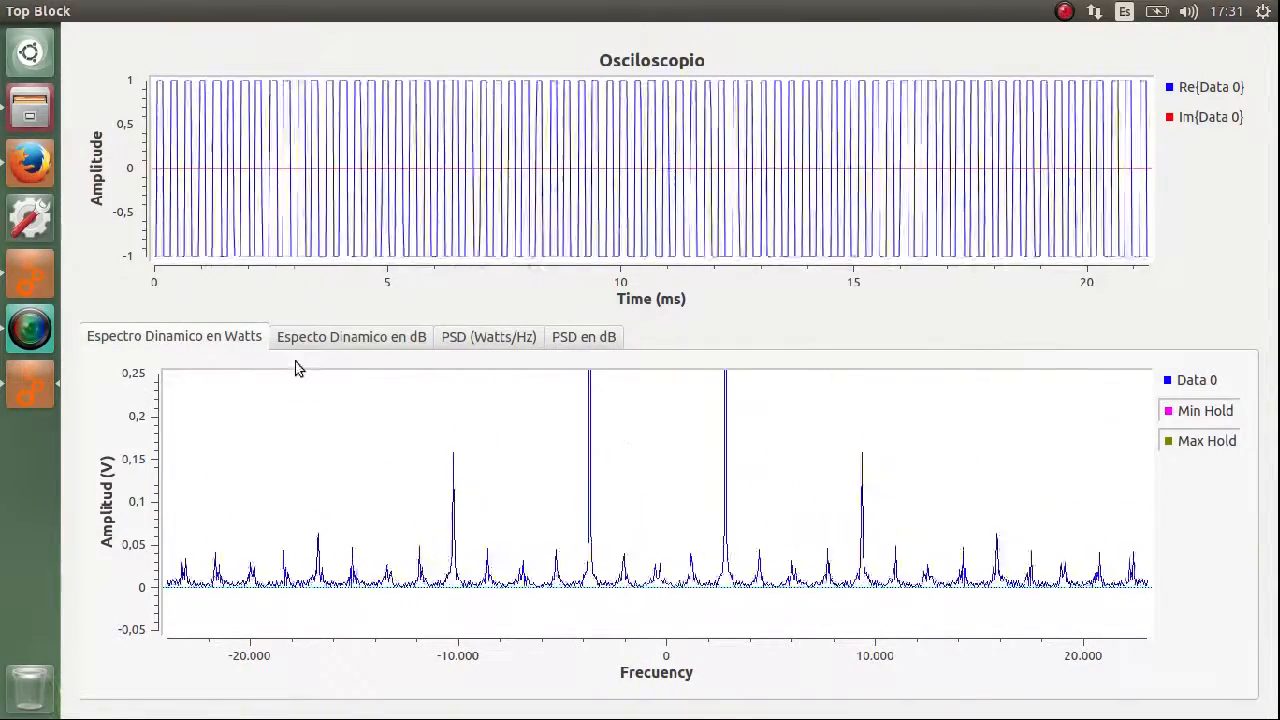
left_click(345, 342)
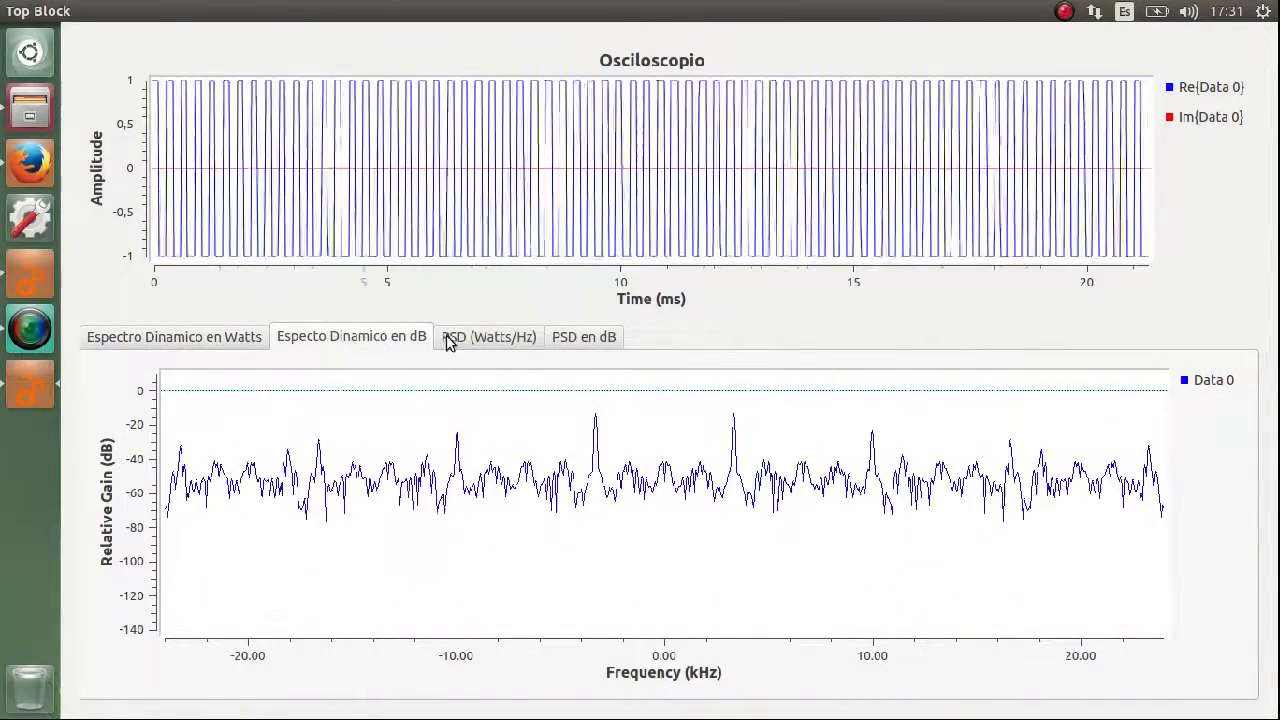
left_click(484, 343)
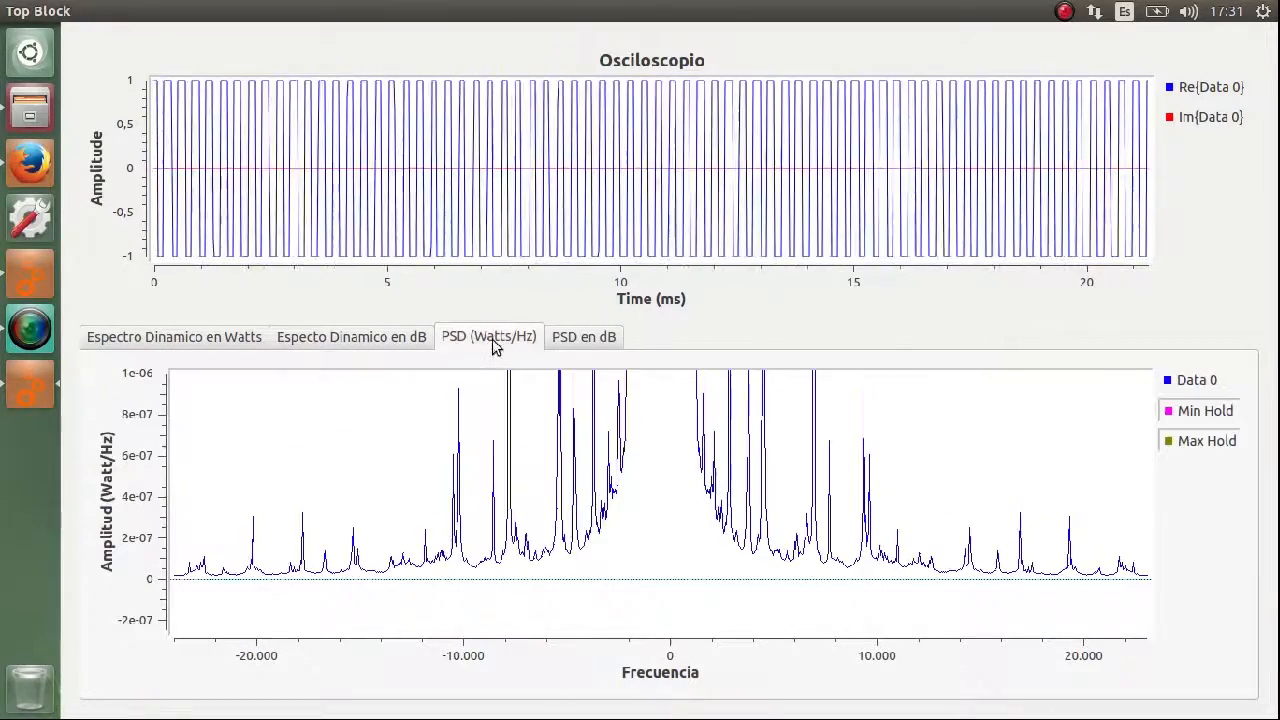
left_click(588, 341)
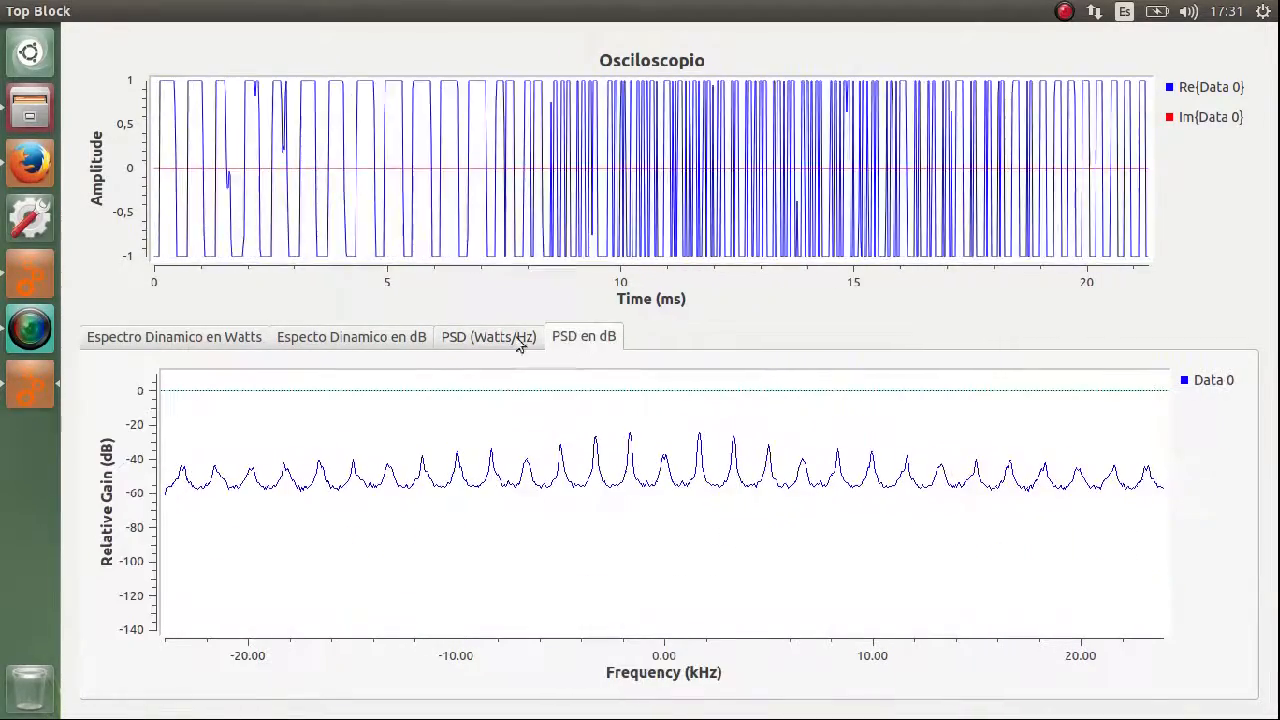
left_click(168, 340)
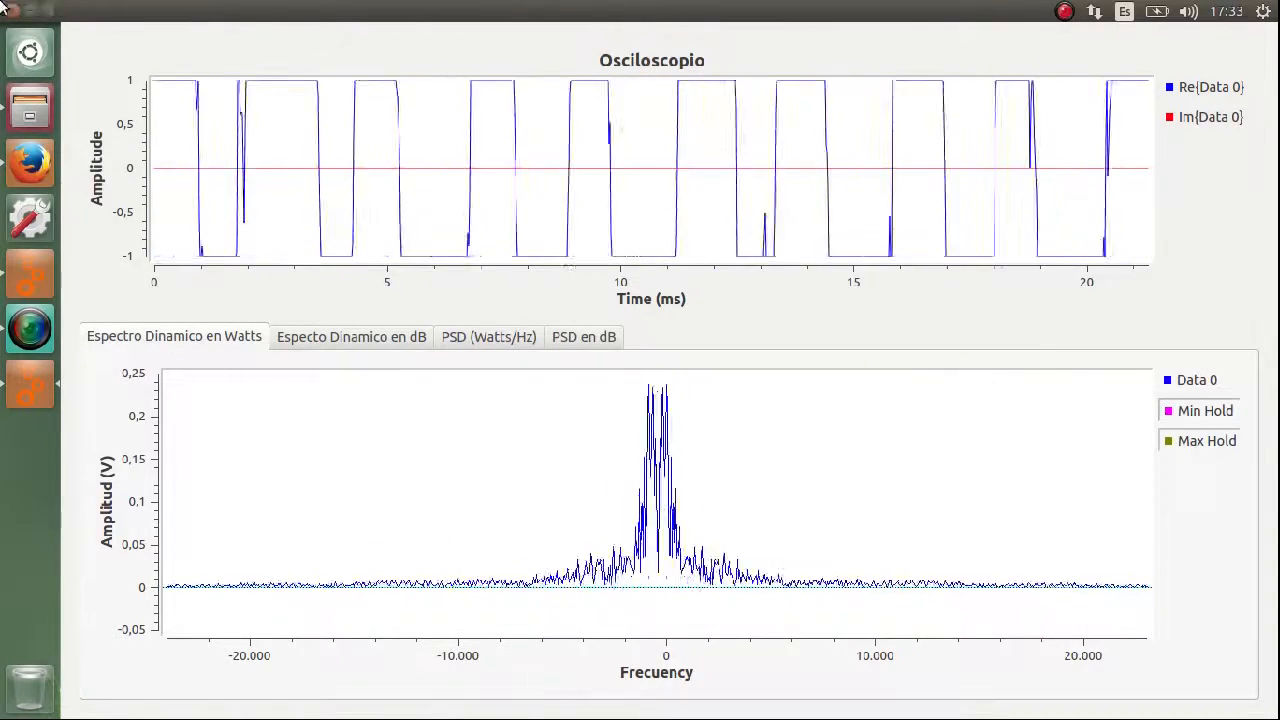
Point out the FFT block in the PSD_e3t_sound flowgraph and close the running Top Block plot window.
left_click(31, 10)
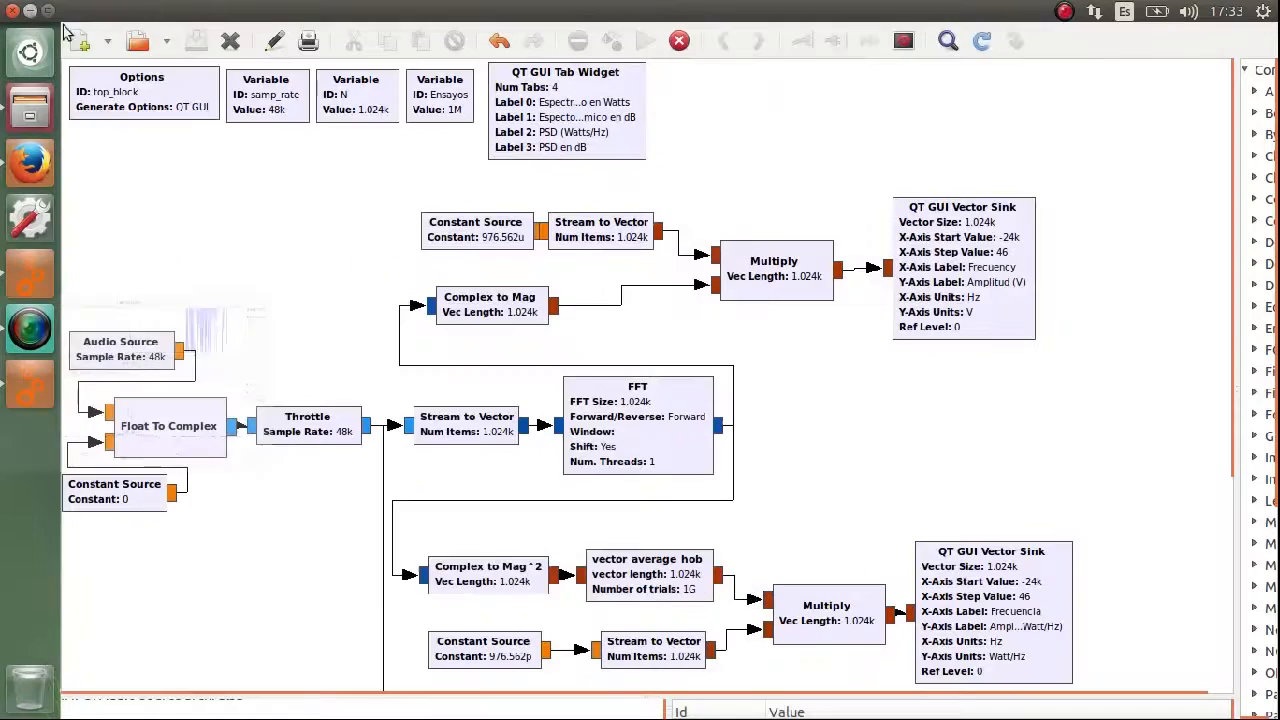
left_click(657, 437)
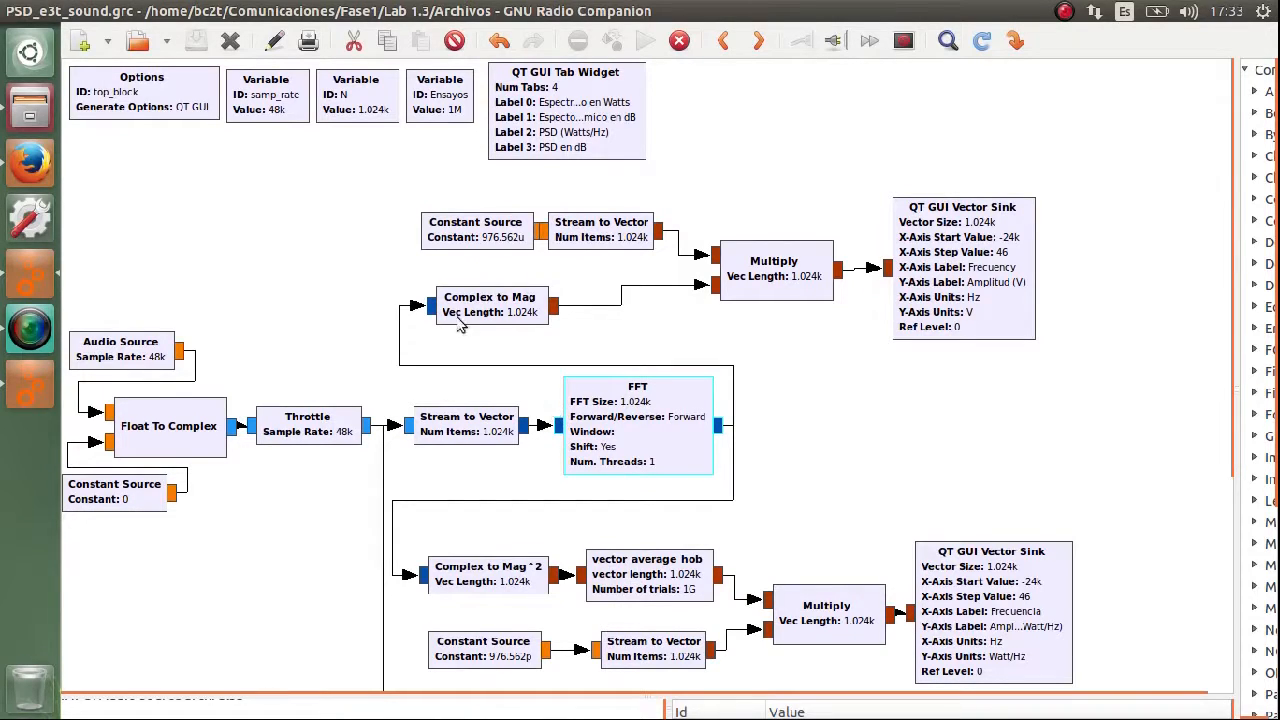
left_click(27, 407)
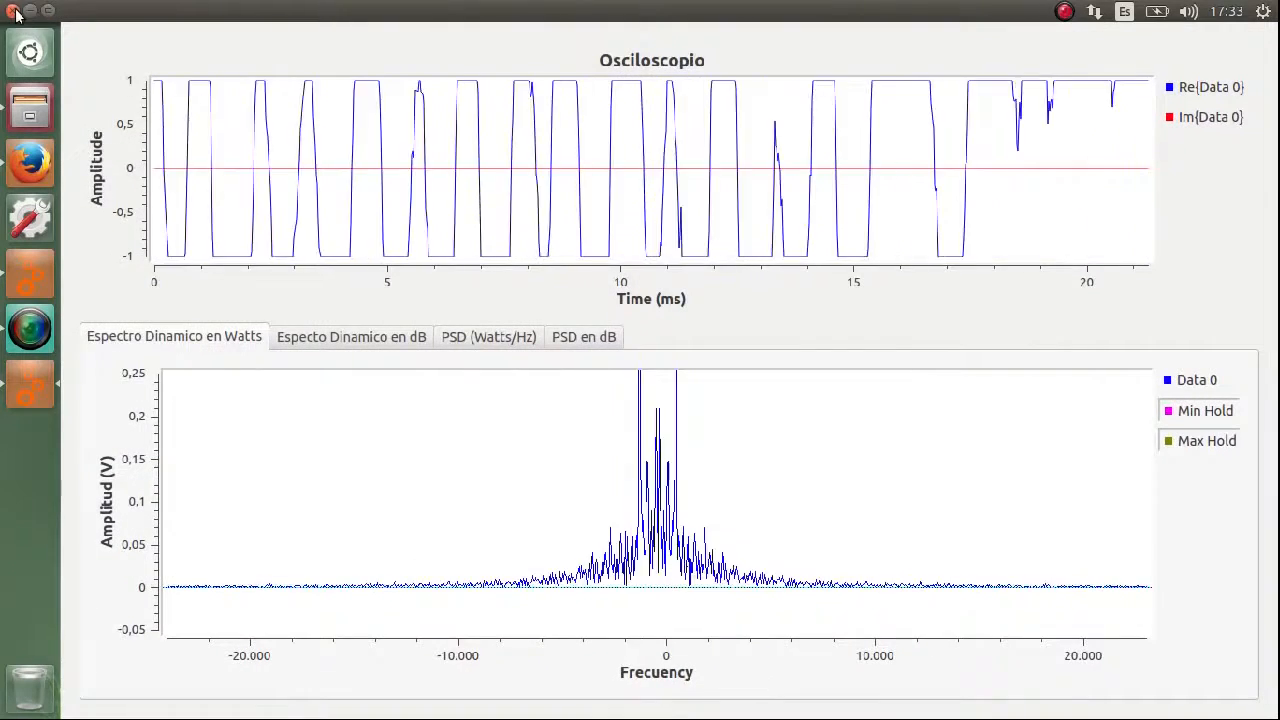
left_click(14, 11)
left_click(606, 400)
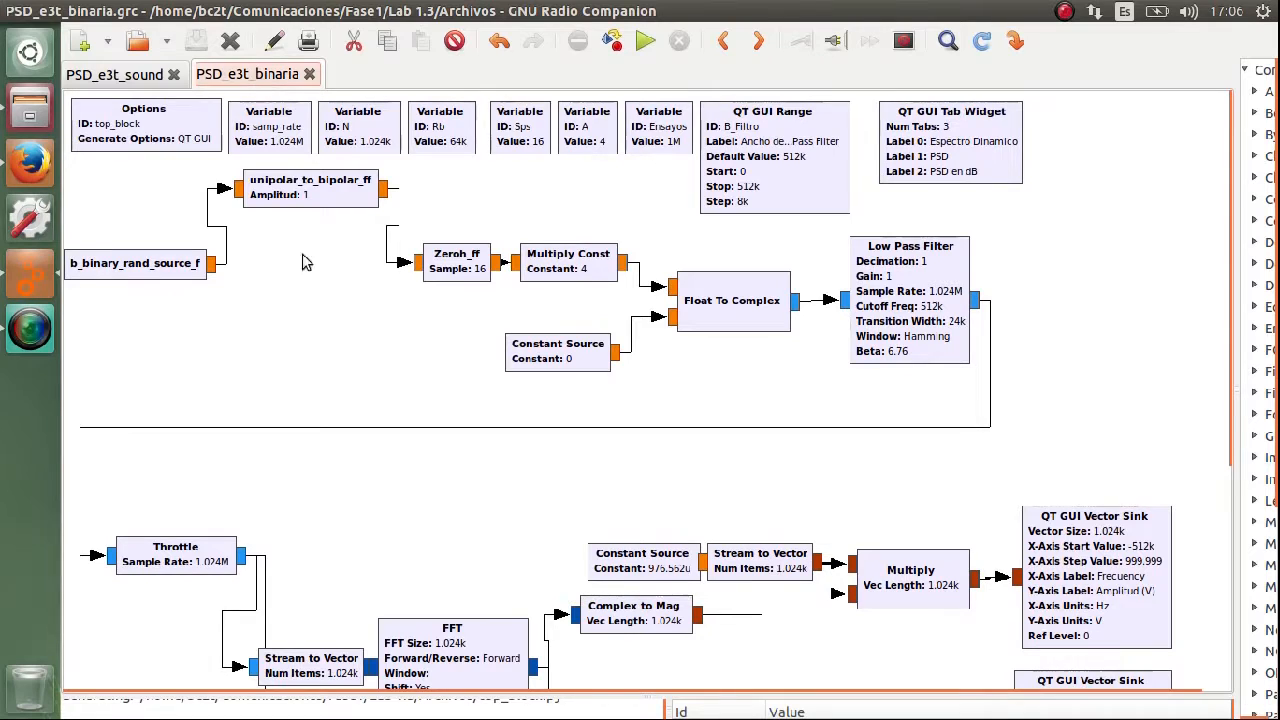
Point out the b_binary_rand_source_f, unipolar_to_bipolar_ff, Zeroh_ff and Throttle blocks in the PSD_e3t_binaria flowgraph.
left_click(127, 276)
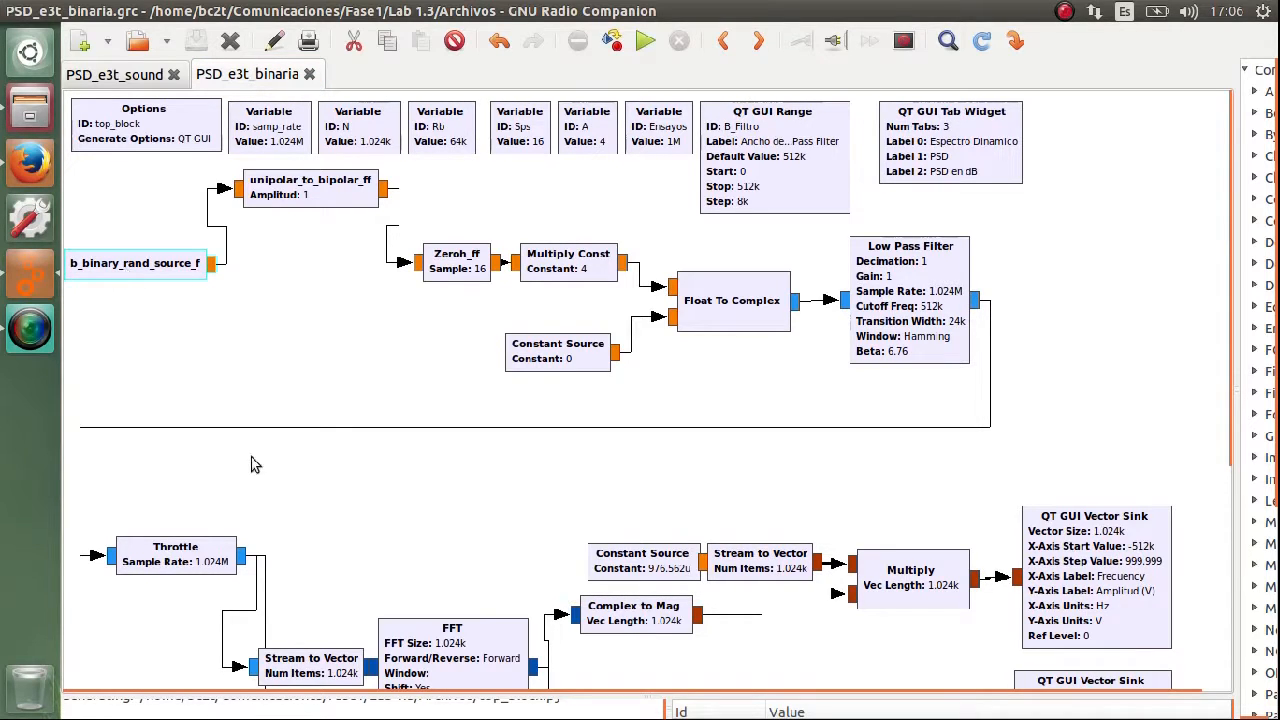
left_click(312, 190)
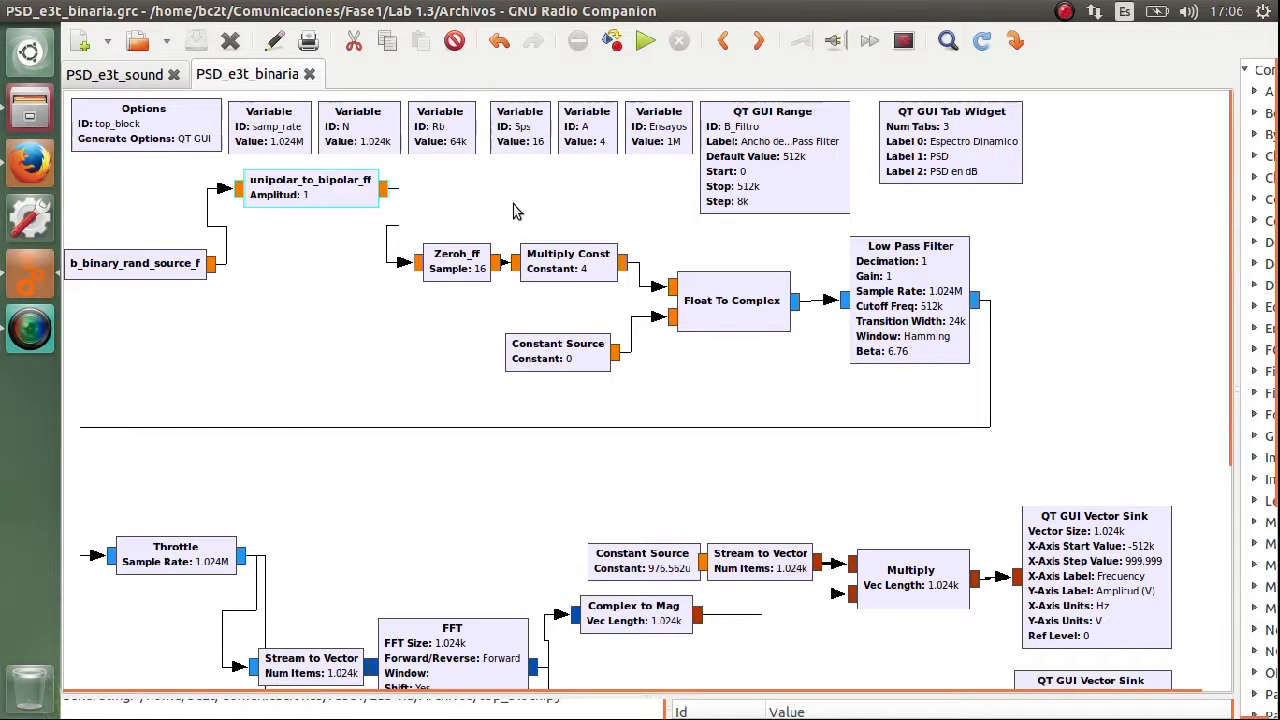
left_click(460, 258)
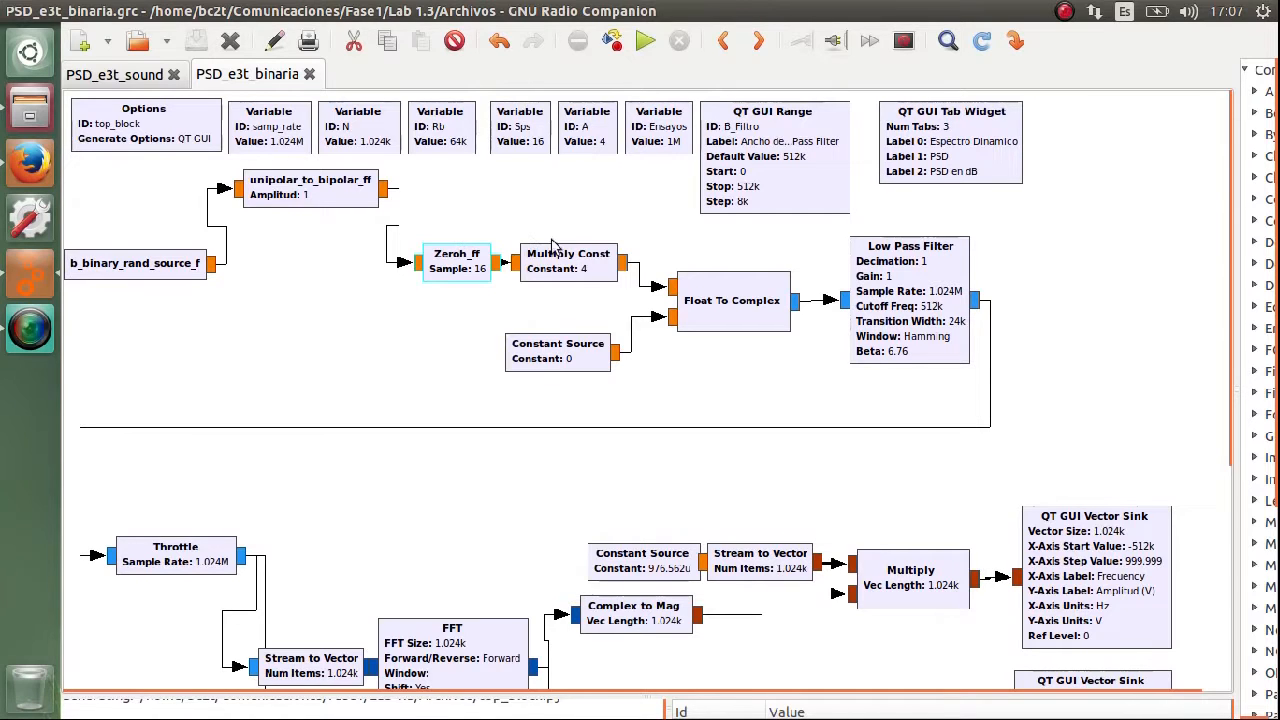
left_click(189, 562)
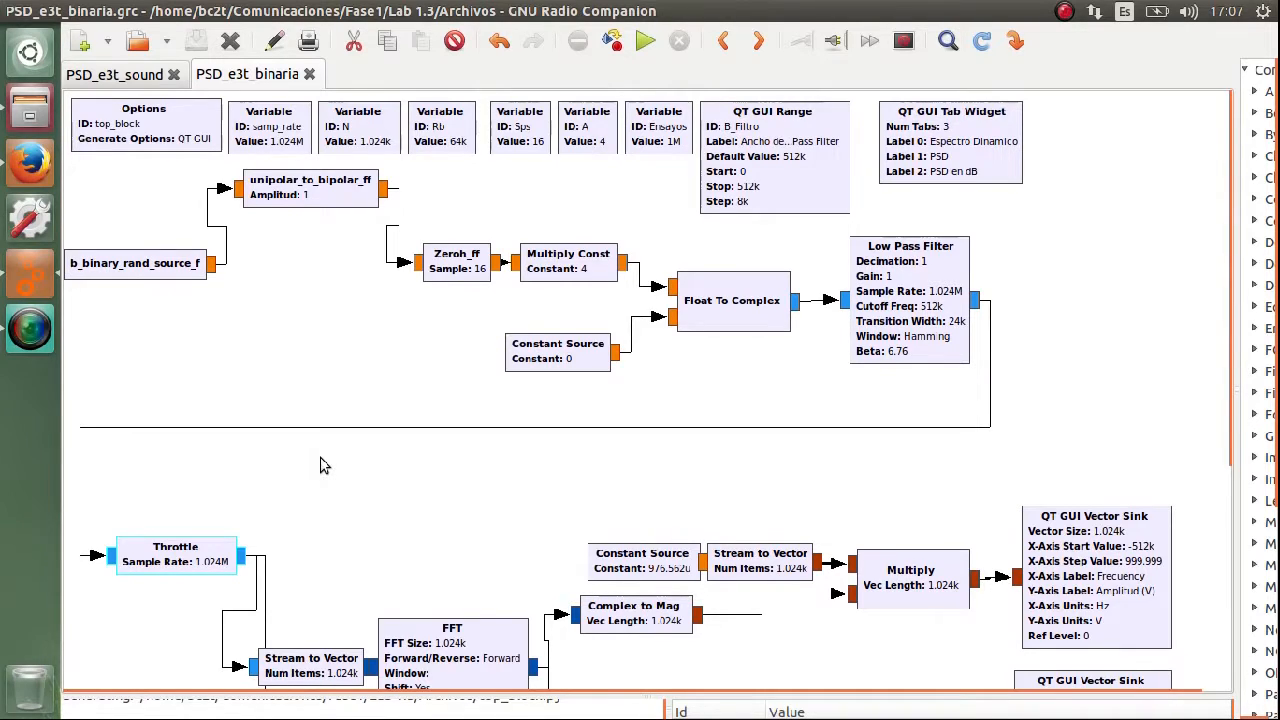
Check the theoretical PSD curve in Fig 21 of the class book in Firefox and return to GNU Radio Companion.
left_click(43, 170)
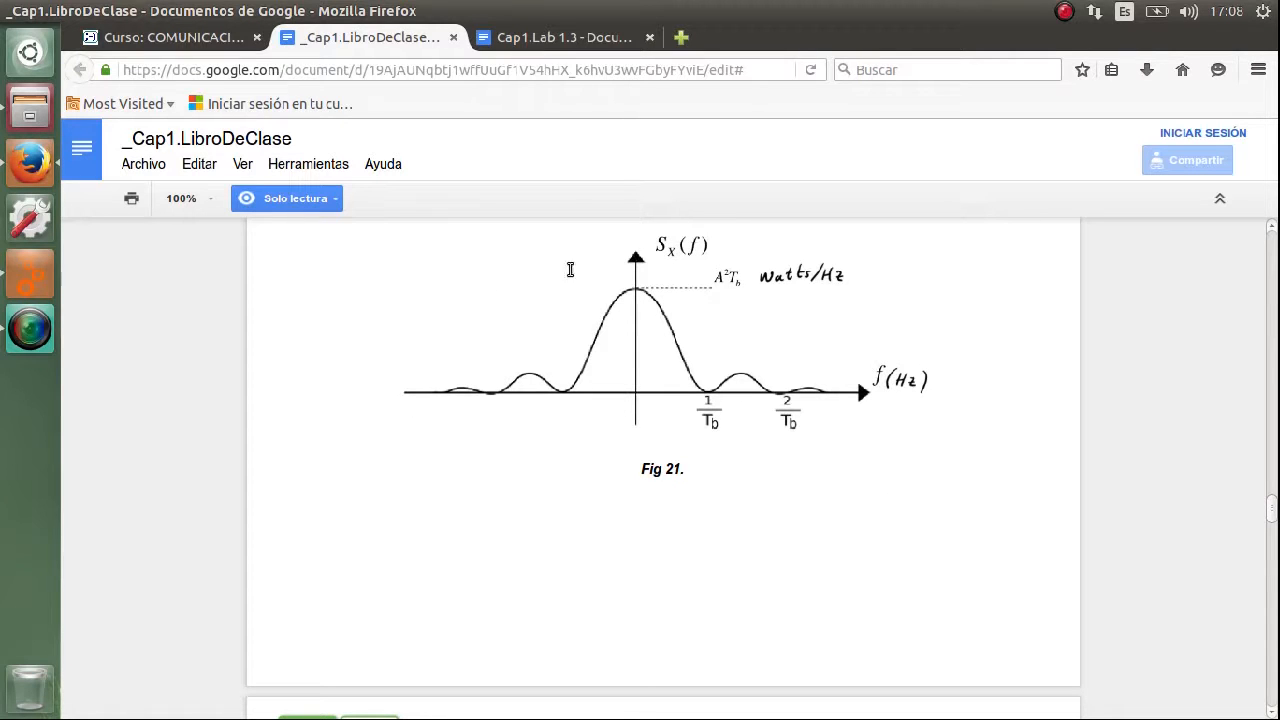
left_click(33, 288)
Run the PSD_e3t_binaria flowgraph and bring its full PSD plot in Watt/Hz into view.
left_click(646, 42)
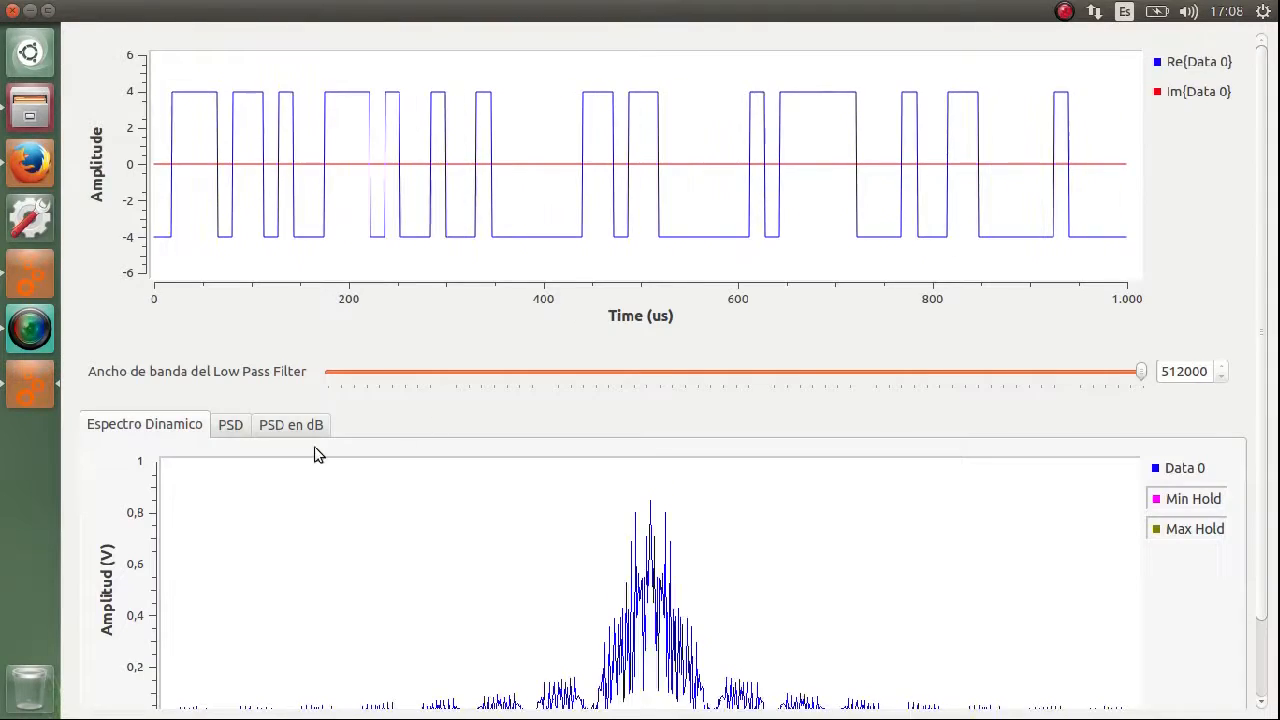
left_click(227, 430)
left_click_drag(1265, 318, 1266, 400)
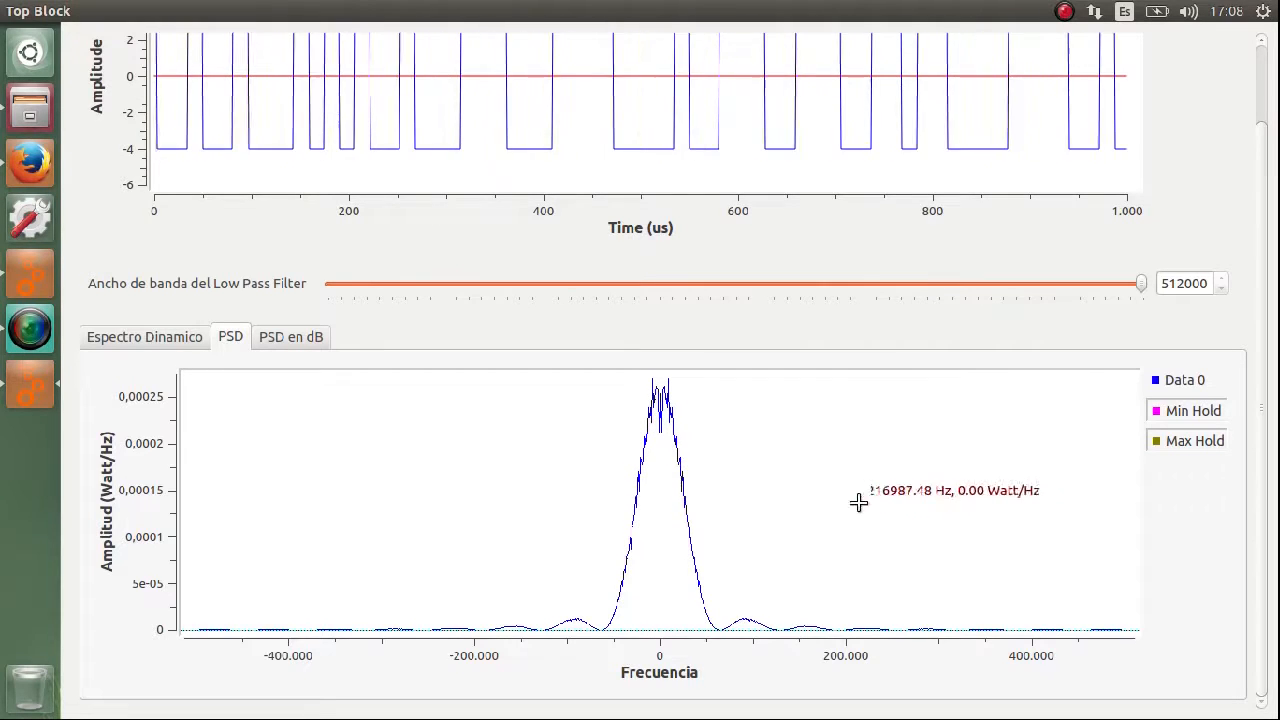
Sweep the low-pass filter bandwidth down to 0 and back to 512000 while viewing the PSD and PSD en dB plots.
left_click_drag(1141, 284, 900, 285)
left_click_drag(810, 317, 327, 297)
left_click(292, 338)
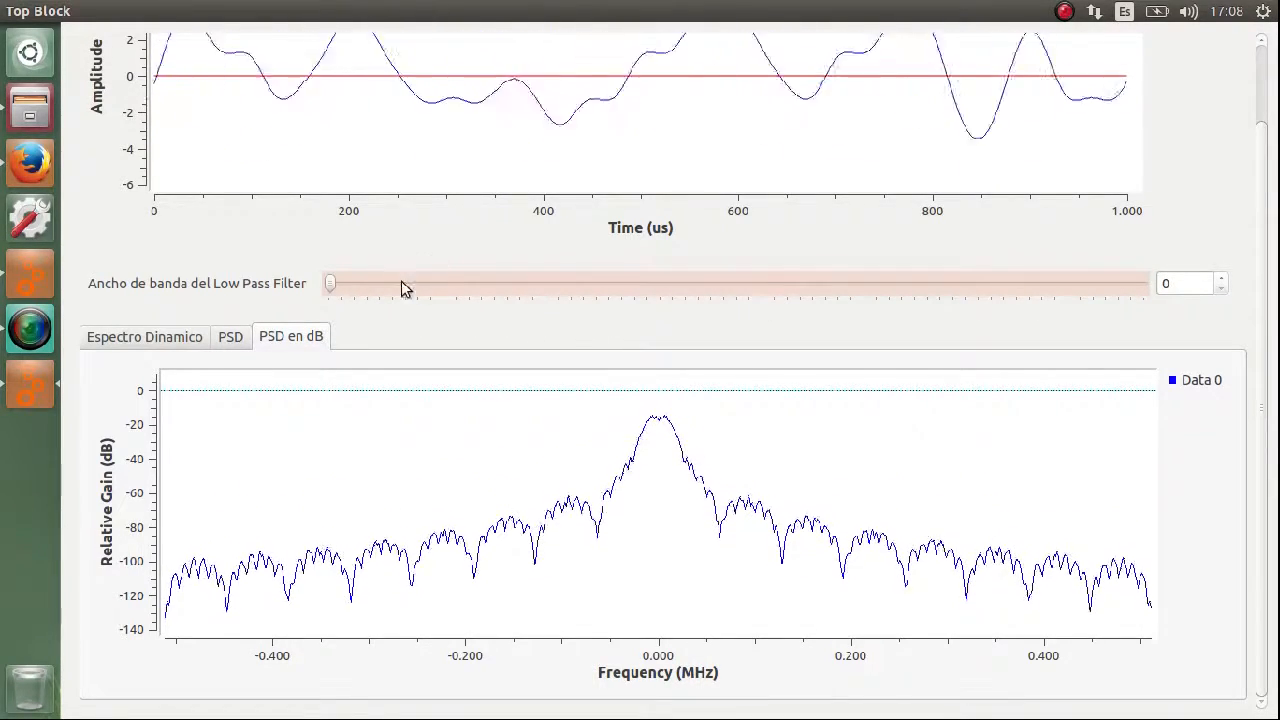
left_click(337, 289)
left_click_drag(337, 289, 1243, 323)
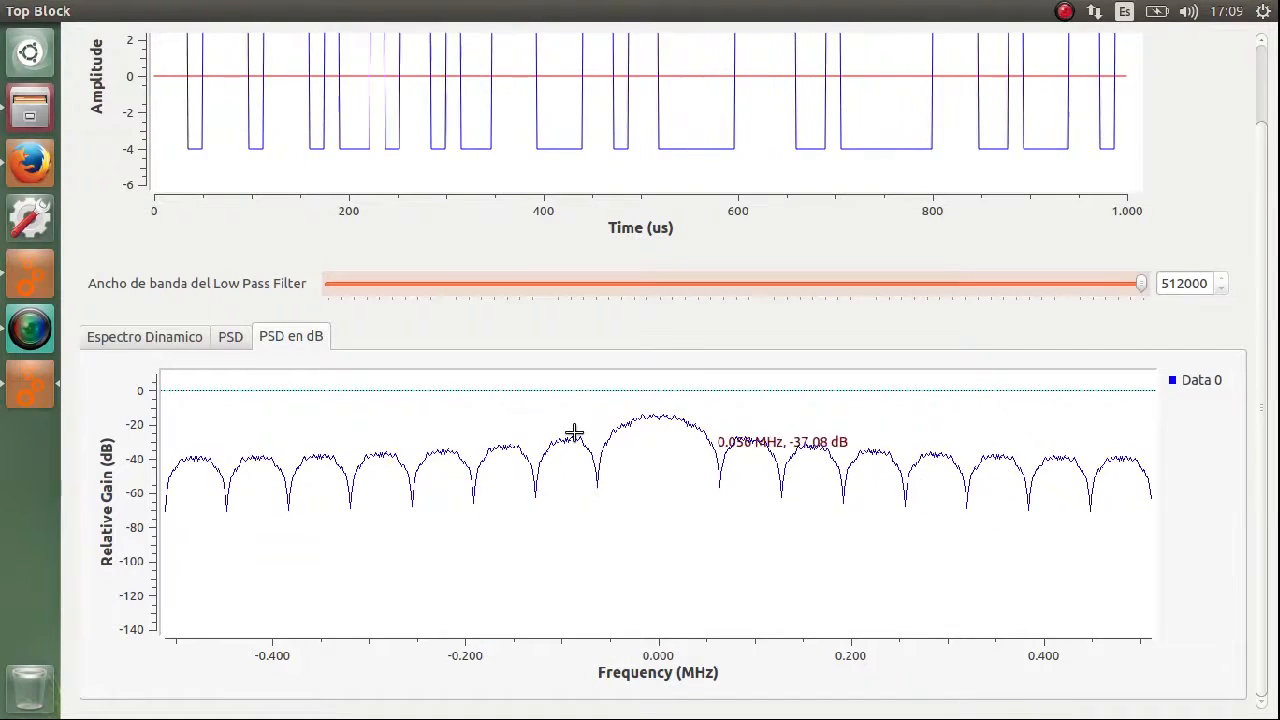
Compare the binary signal's PSD and PSD en dB plots at a filter bandwidth of 512000, along with its time waveform.
left_click(236, 341)
left_click_drag(1141, 283, 1192, 300)
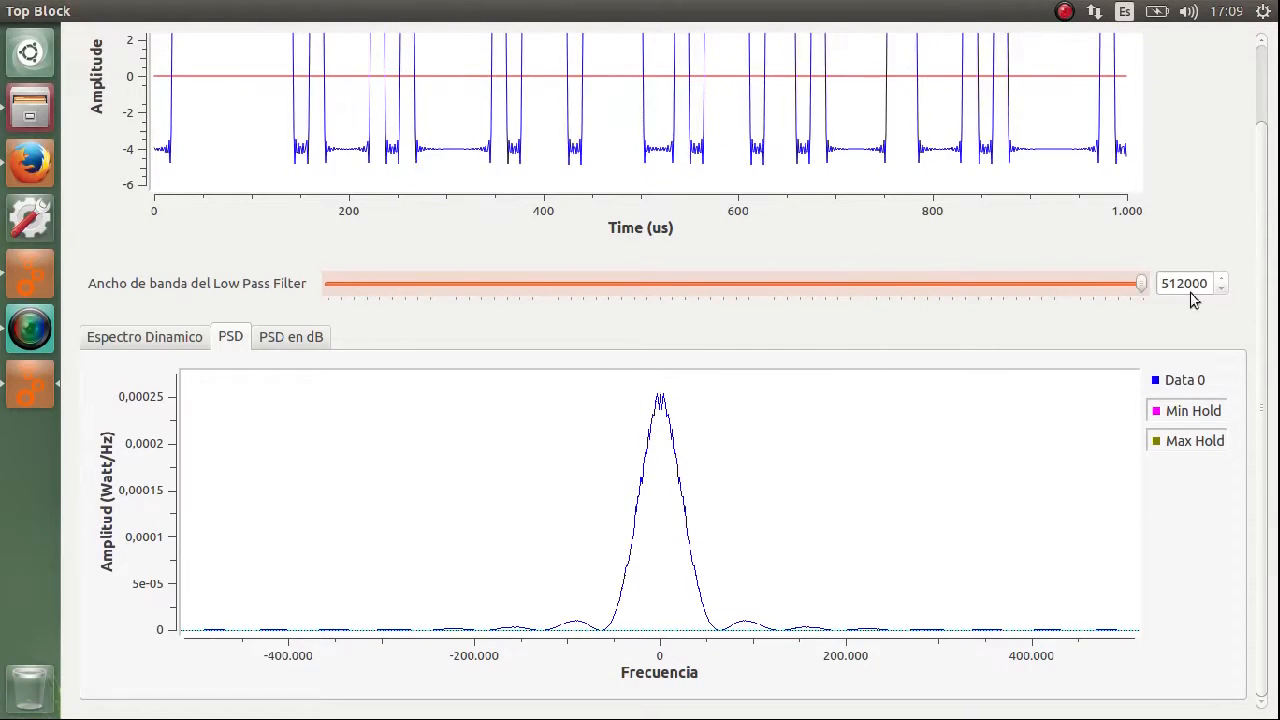
left_click(324, 338)
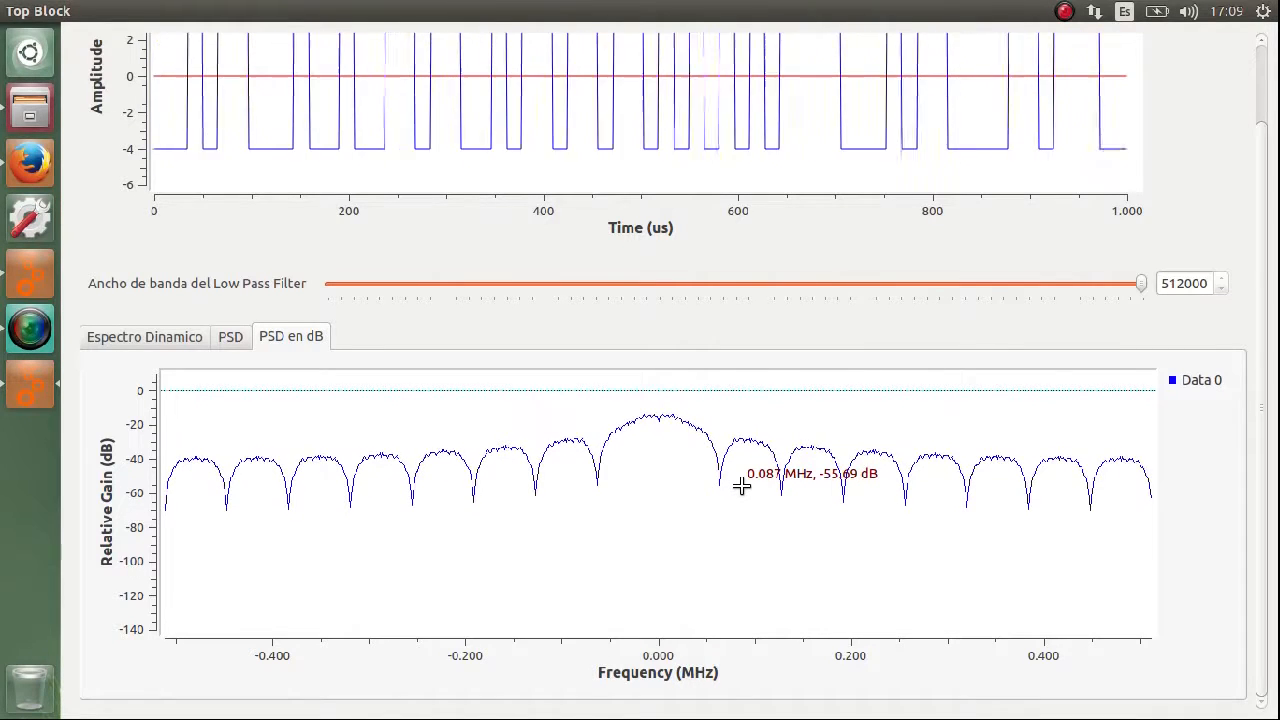
left_click_drag(1261, 217, 1252, 41)
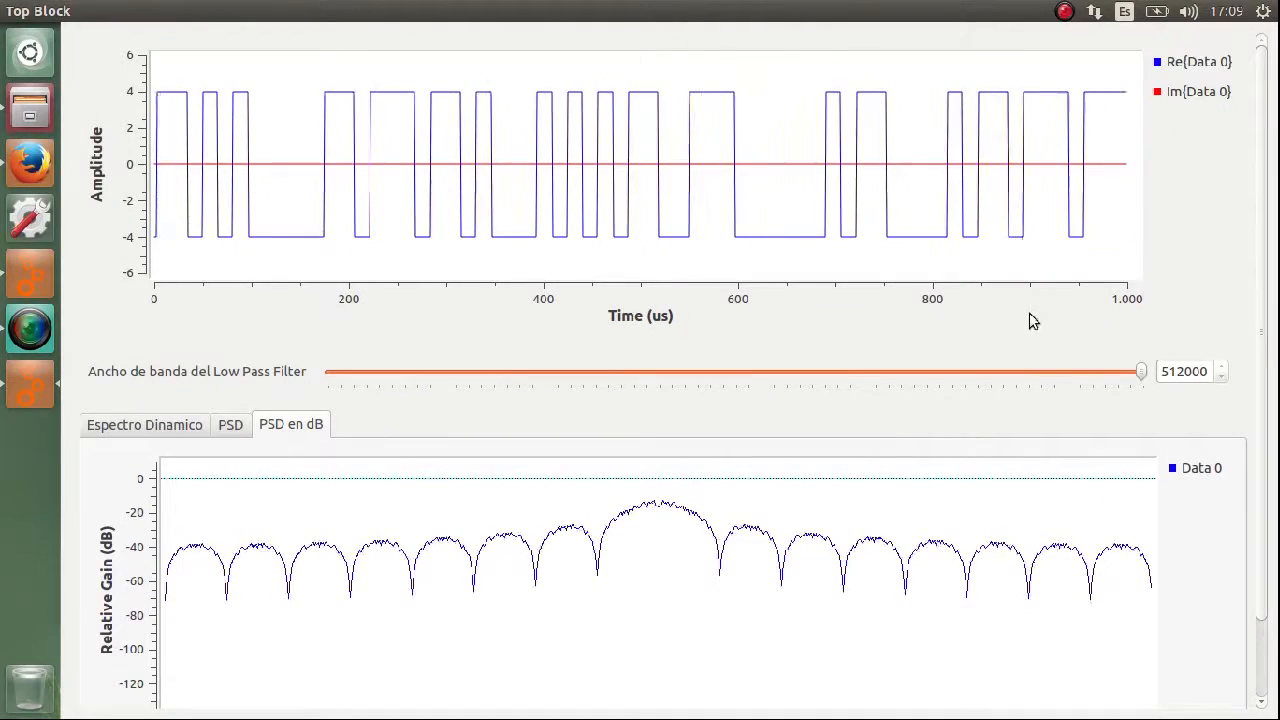
Lower the low-pass filter bandwidth through 336000 with PSD en dB shown, and raise it to 400000.
left_click_drag(1143, 374, 869, 394)
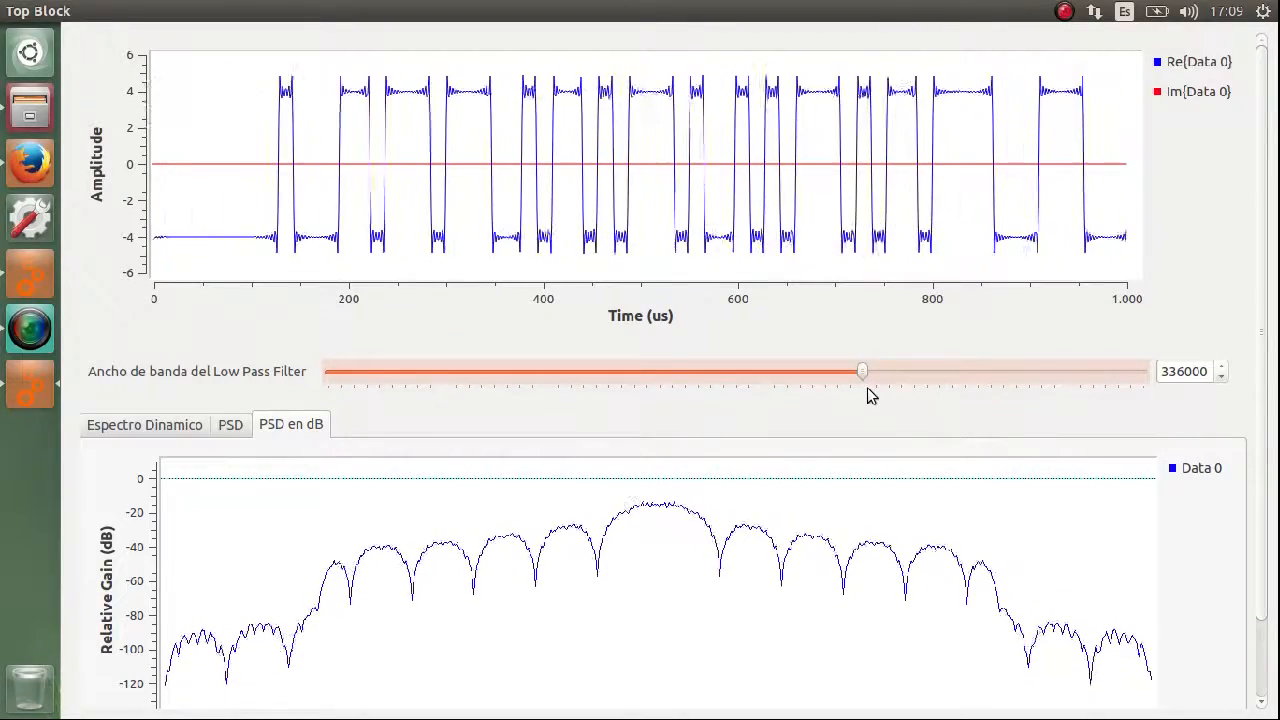
left_click_drag(867, 388, 463, 388)
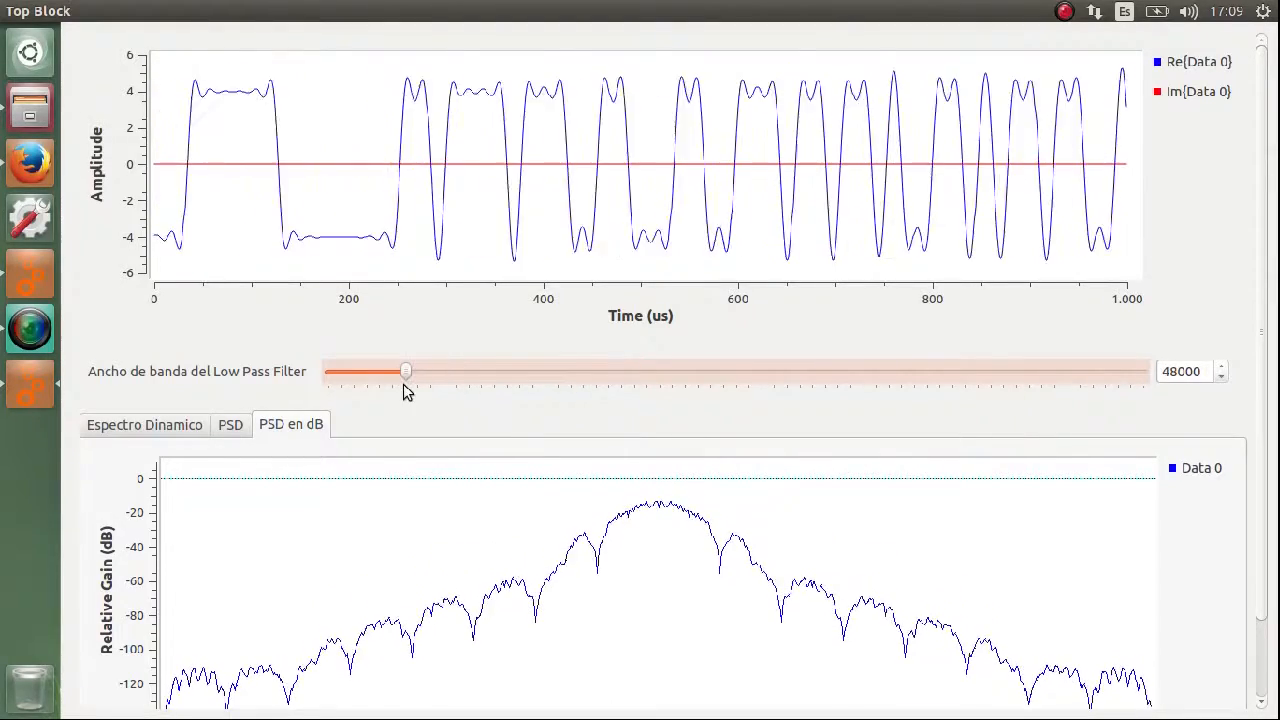
left_click_drag(408, 391, 963, 388)
View the binary signal's Espectro Dinamico and PSD plots, and close the running Top Block window.
left_click(180, 426)
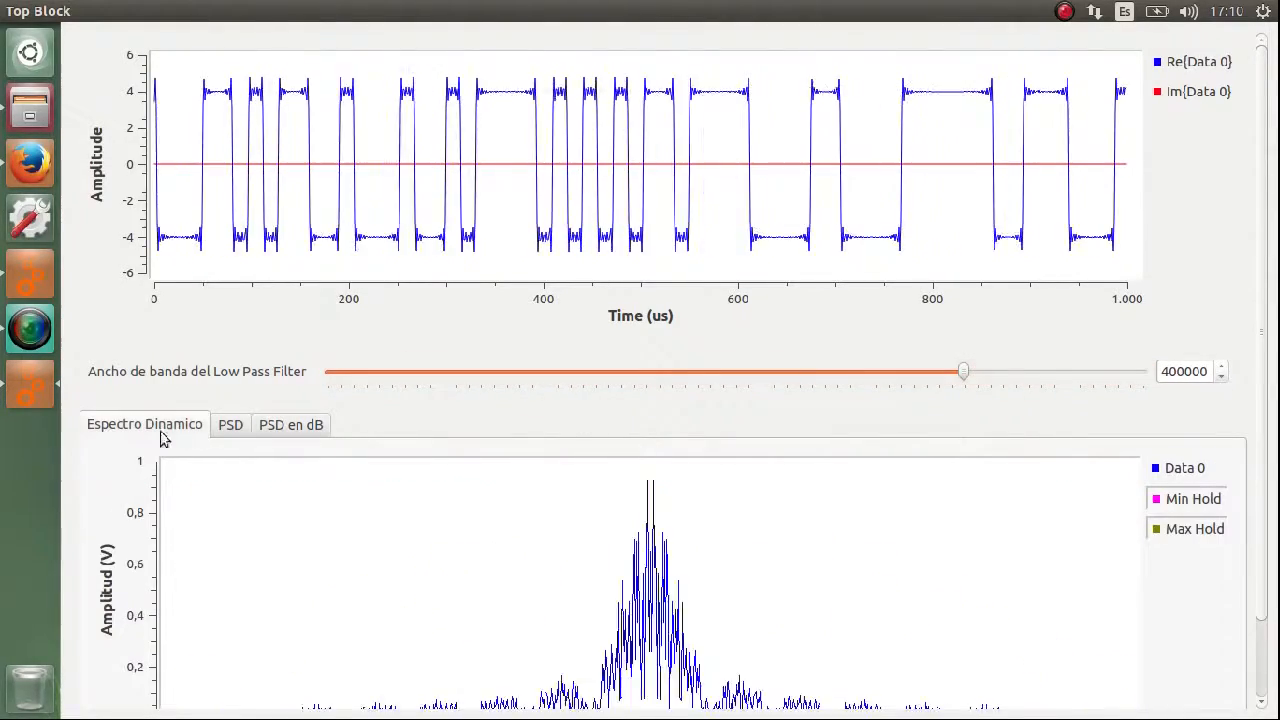
left_click(234, 428)
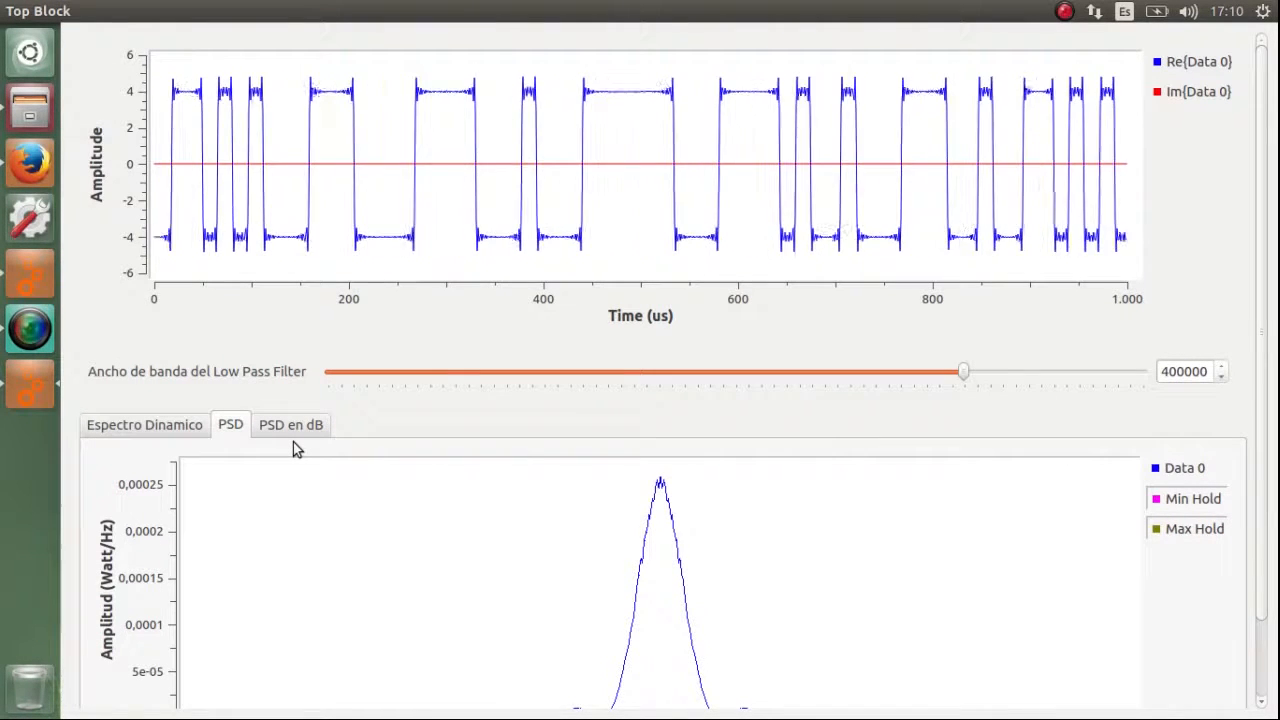
scroll(490, 467, "down", 2)
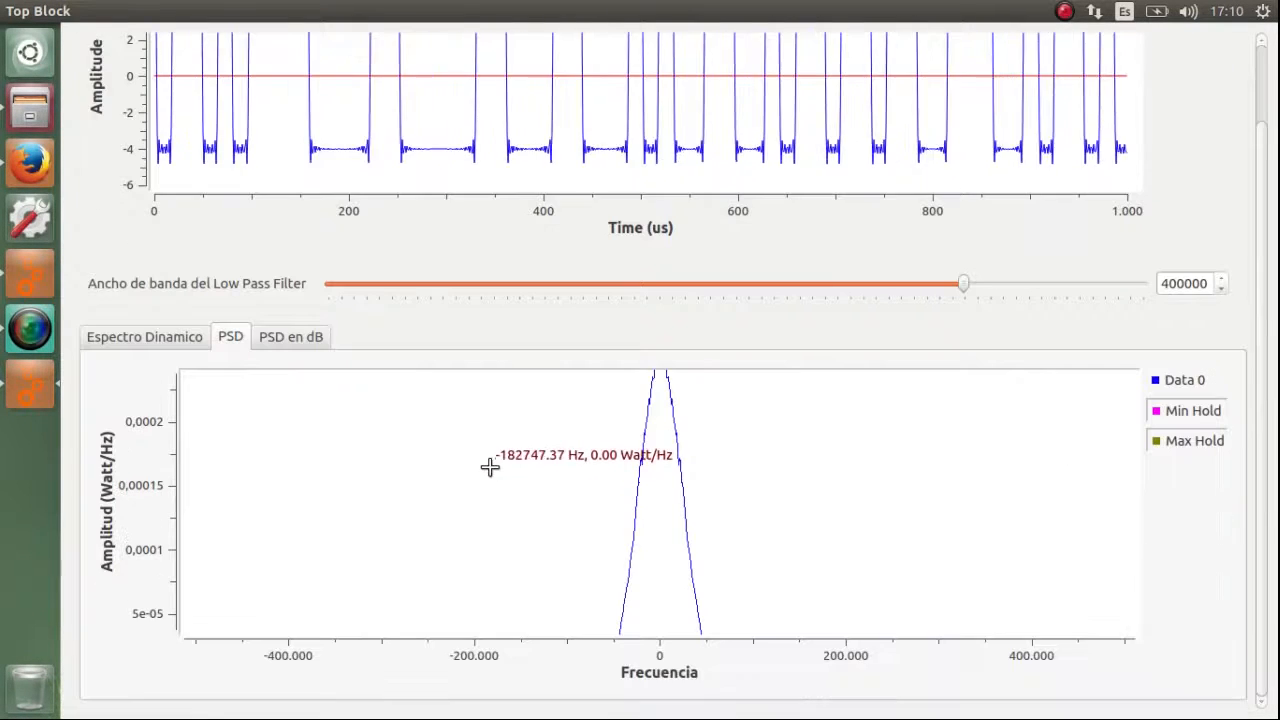
left_click(12, 11)
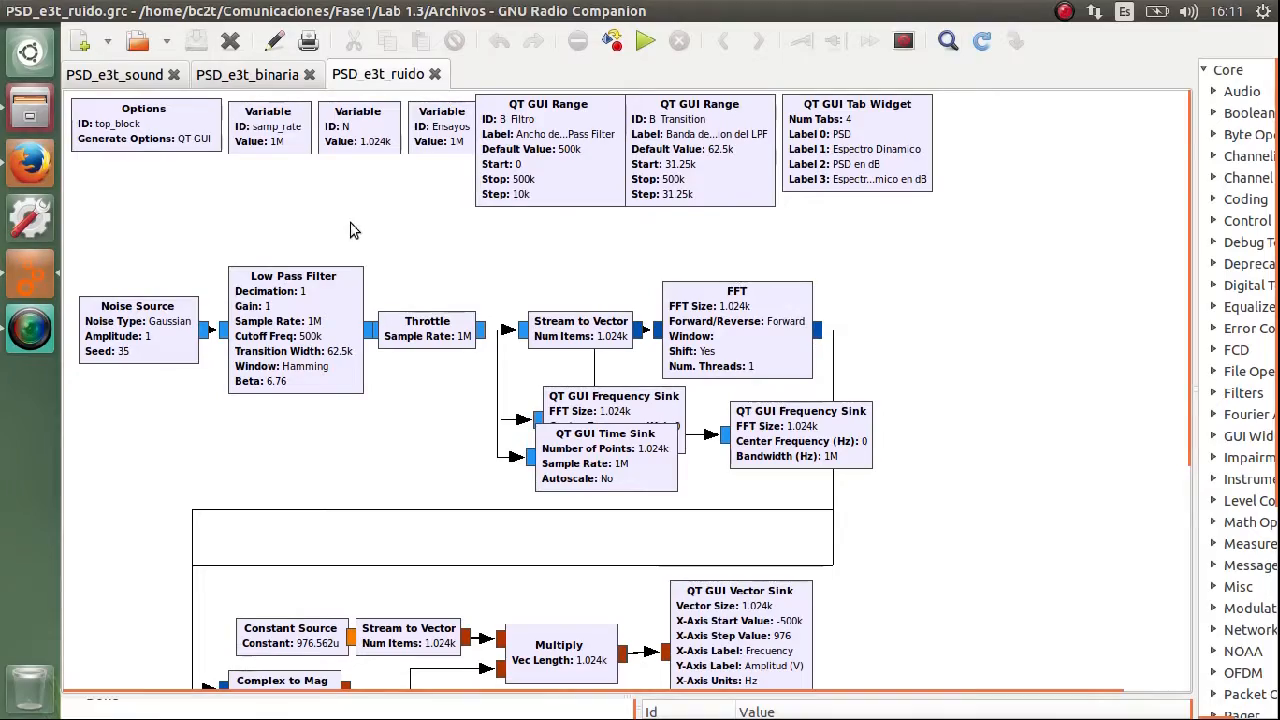
Run the PSD_e3t_ruido flowgraph and sweep its low-pass filter bandwidth down to 60000 and back to 500000.
left_click(645, 41)
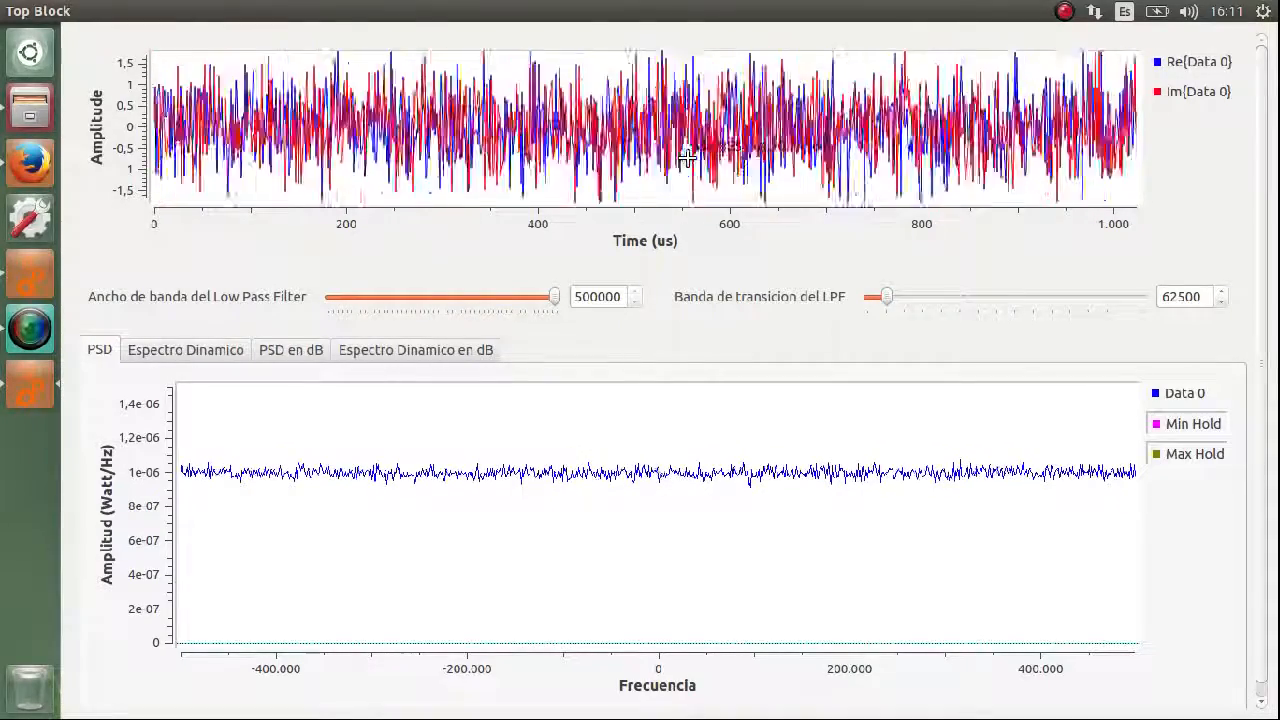
left_click_drag(552, 300, 357, 307)
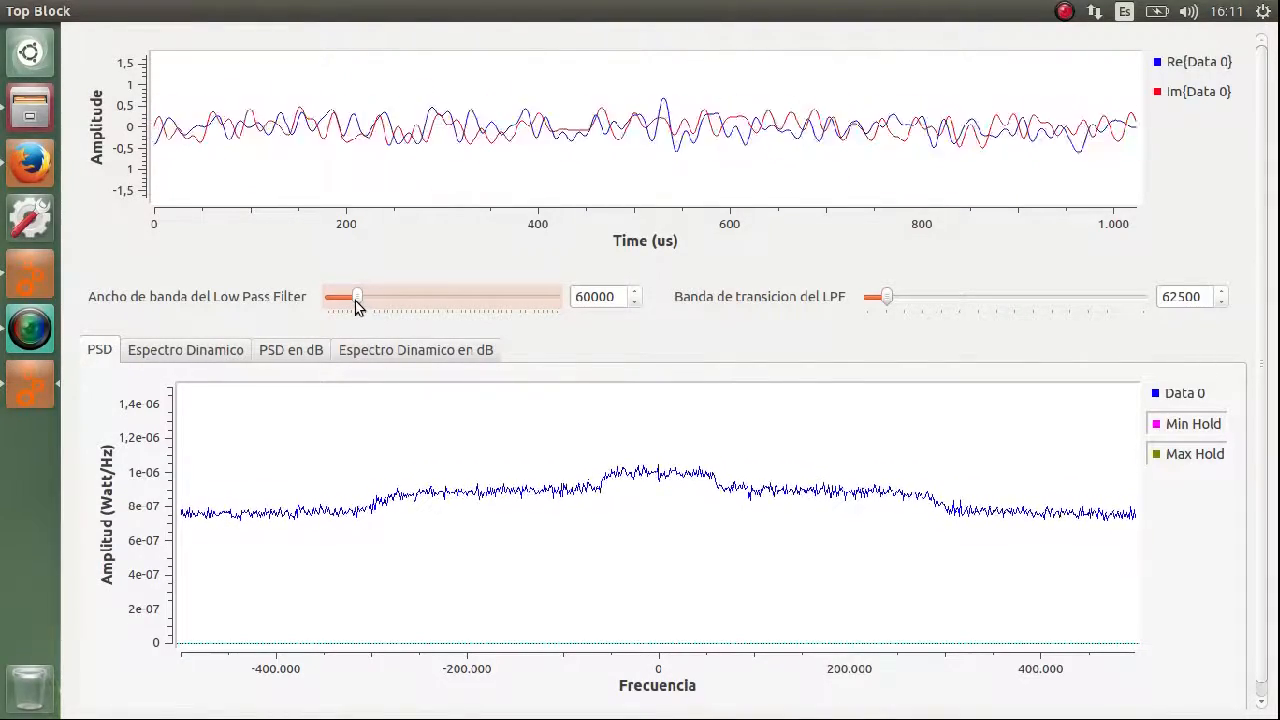
left_click_drag(352, 306, 586, 317)
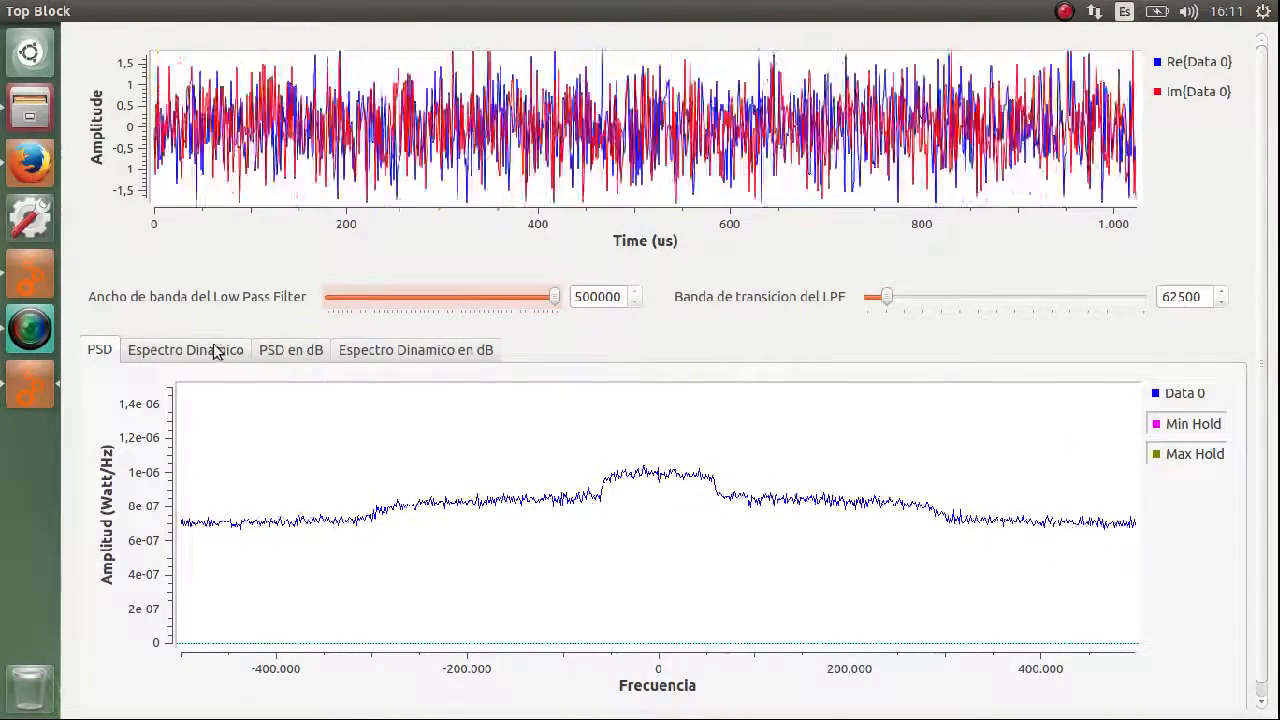
Examine the noise signal in the Espectro Dinamico and PSD en dB plots, and return to the PSD plot.
left_click(214, 350)
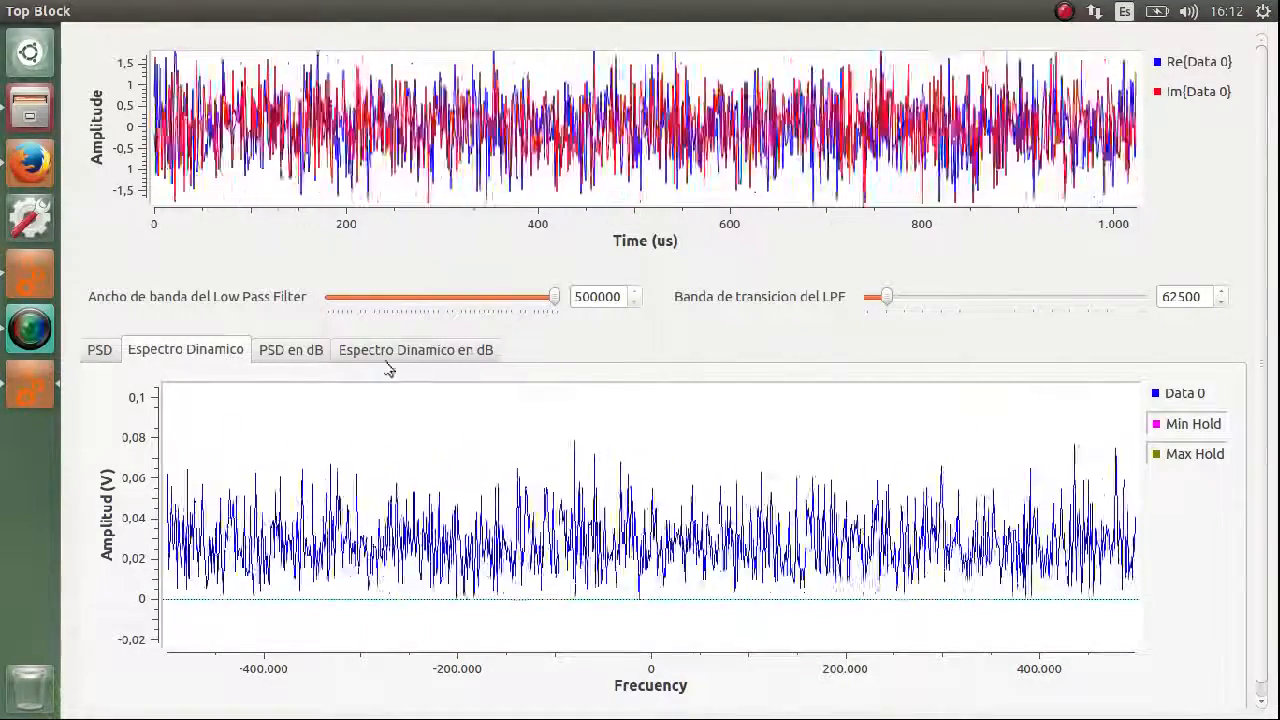
left_click(275, 358)
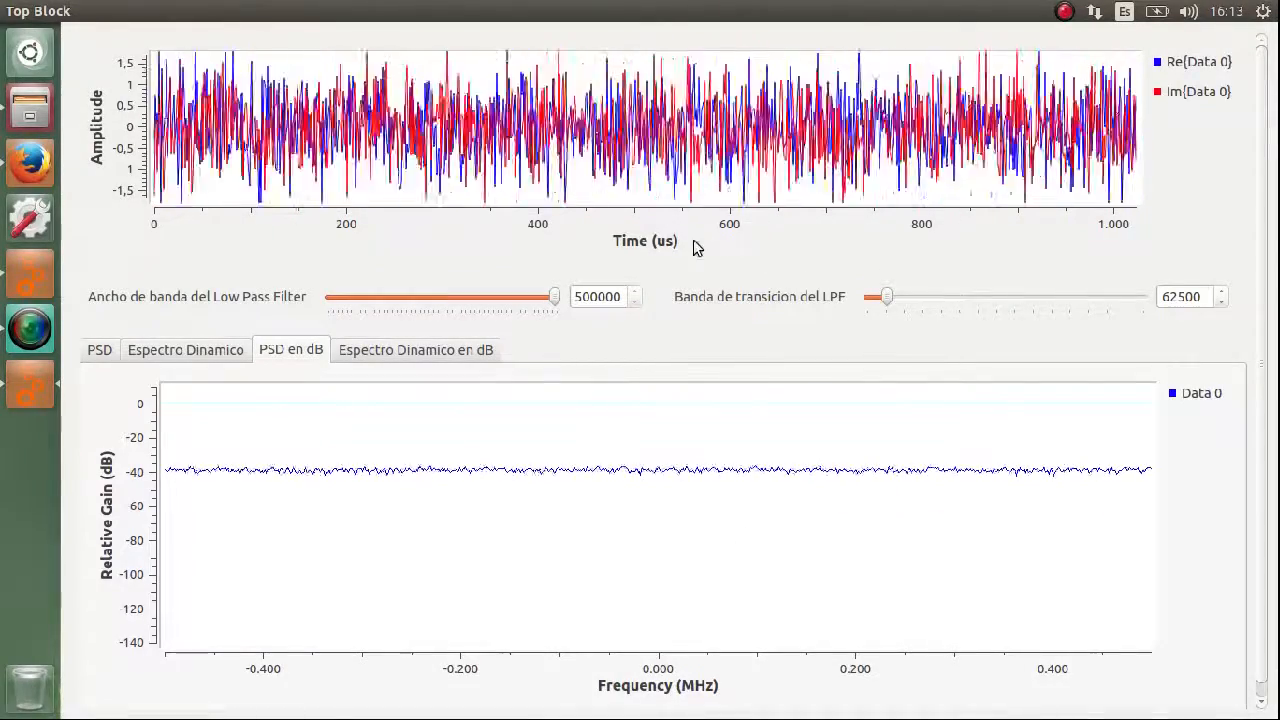
left_click(100, 352)
Set the noise low-pass filter bandwidth to 0 and zoom in on the amplitude of the time waveform.
left_click_drag(555, 297, 331, 297)
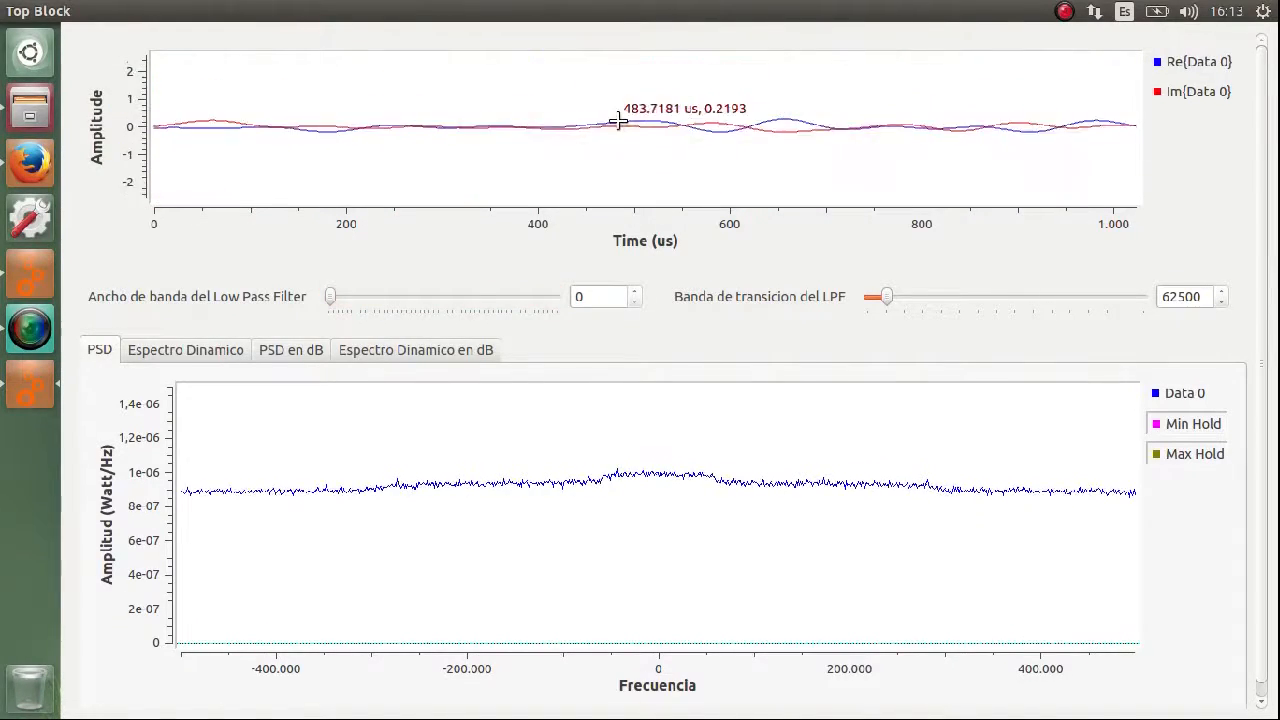
scroll(618, 121, "down", 16)
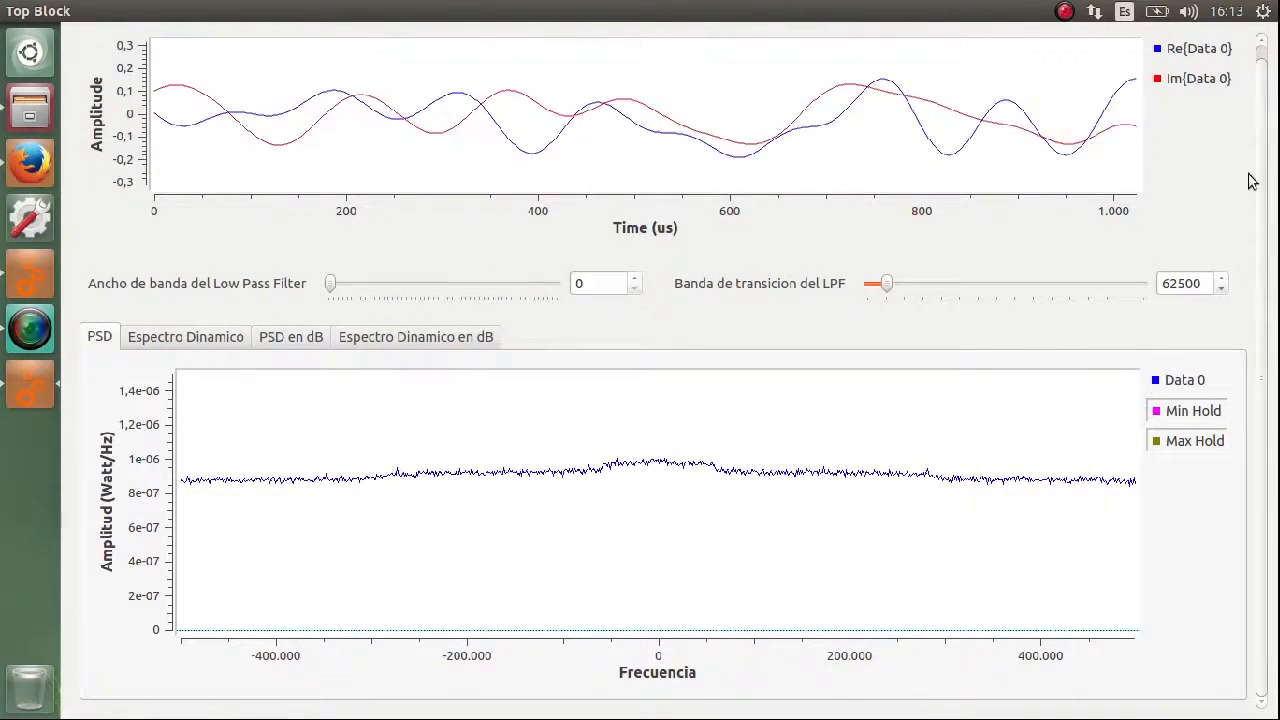
scroll(1252, 180, "up", 1)
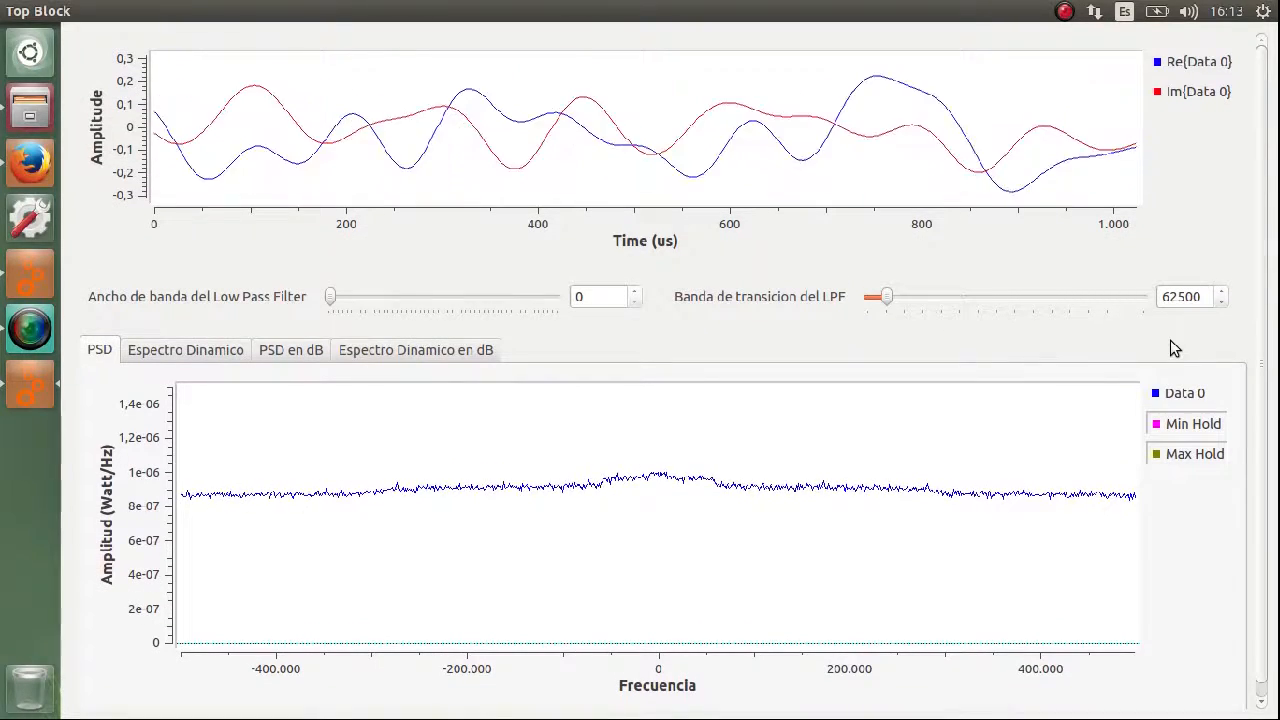